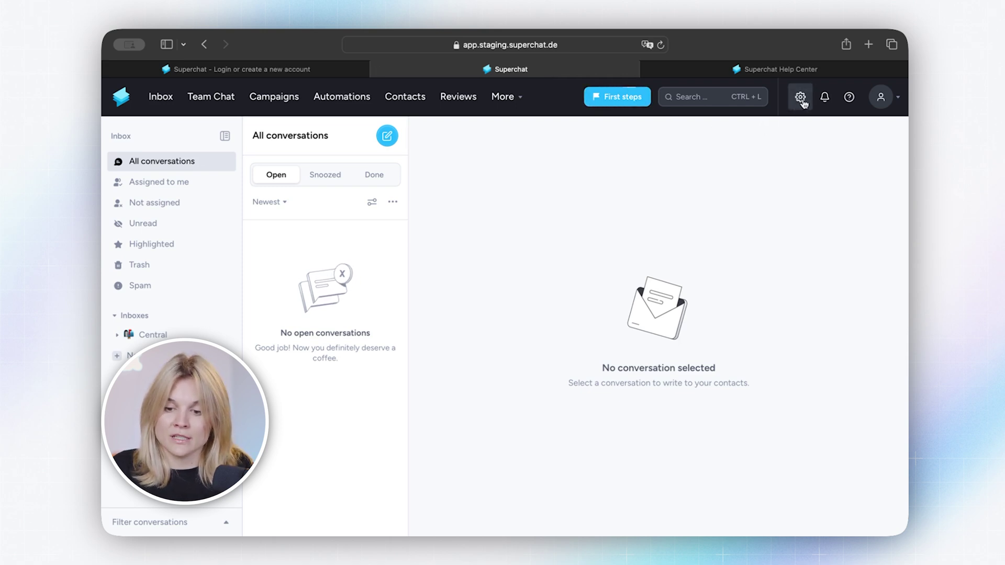
Start connecting WhatsApp Business API to the Central inbox, confirming both setup prerequisites
click(802, 99)
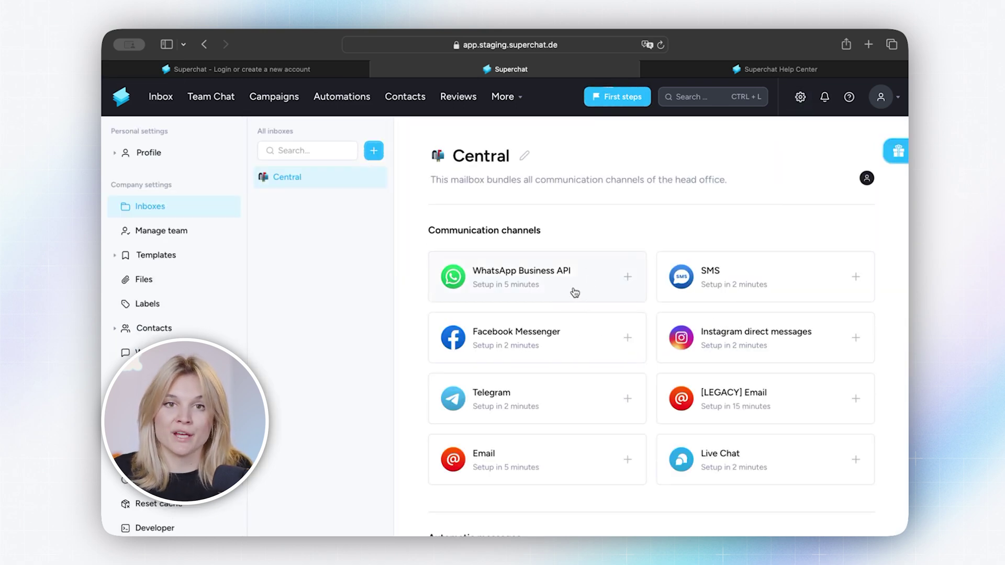
click(571, 288)
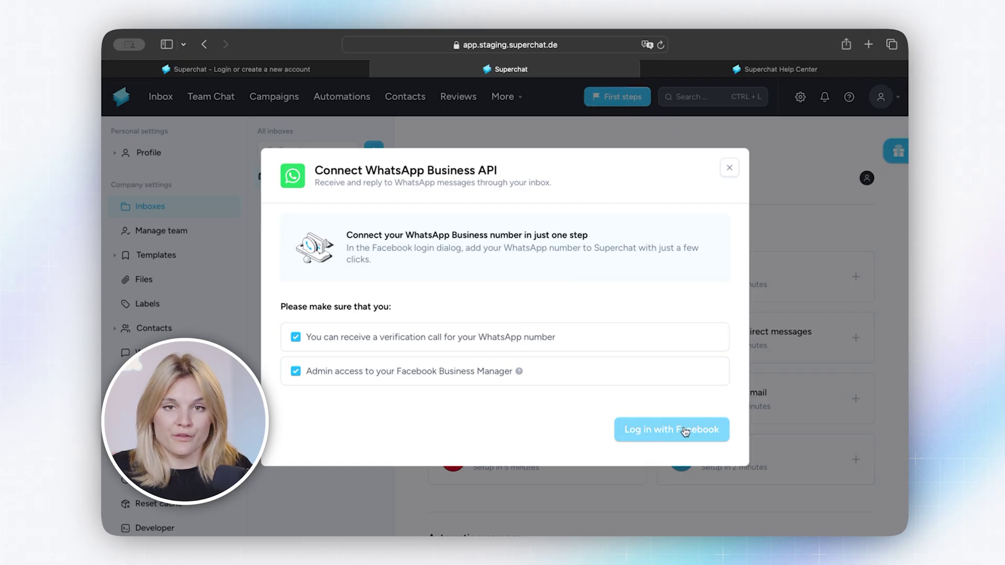
Log in with Facebook and confirm the business information using the SuperX chat portfolio
click(685, 431)
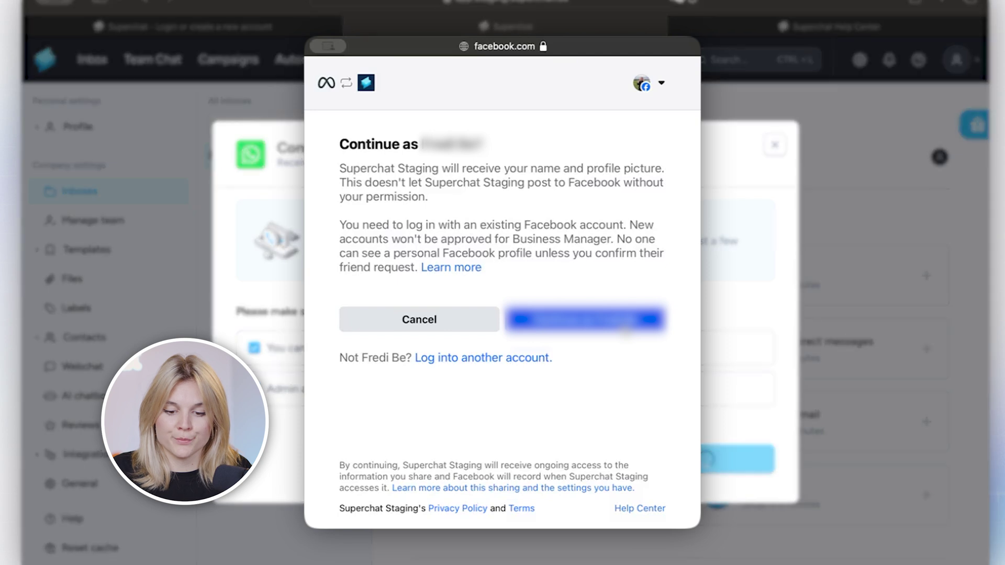
click(624, 329)
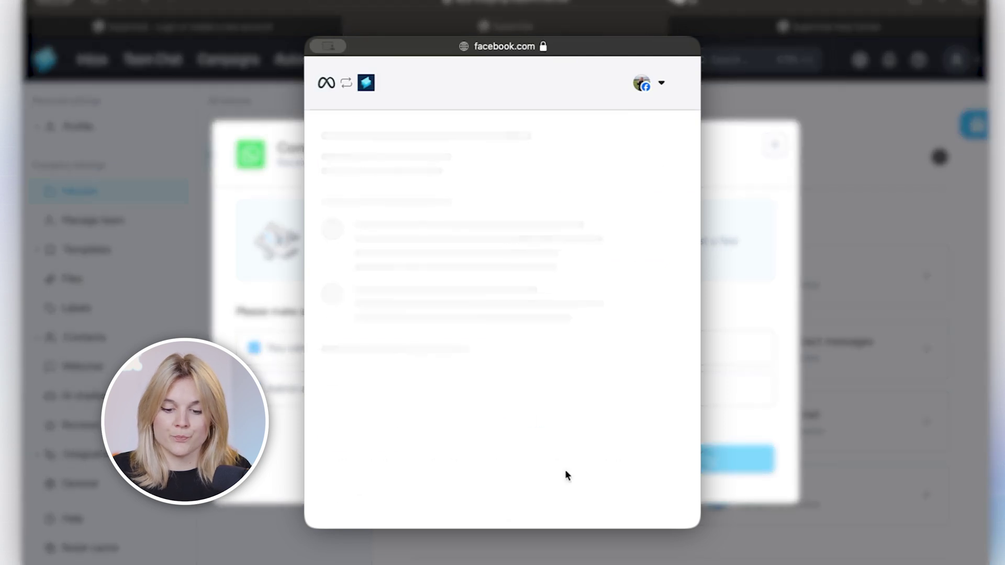
click(637, 512)
click(638, 228)
click(551, 356)
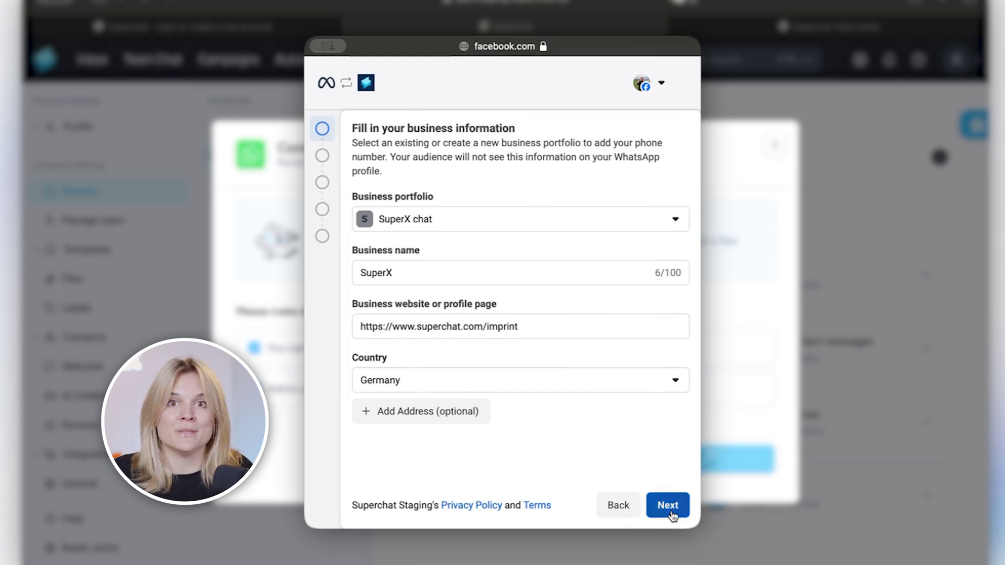
click(671, 513)
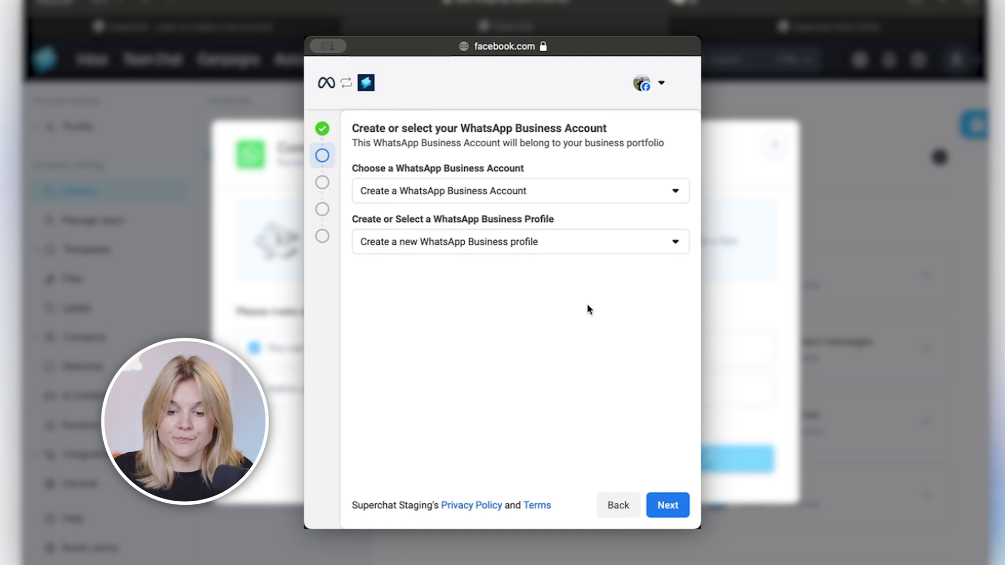
Create a new WhatsApp Business Account named 'Superchat' in the Education category and submit it
click(670, 503)
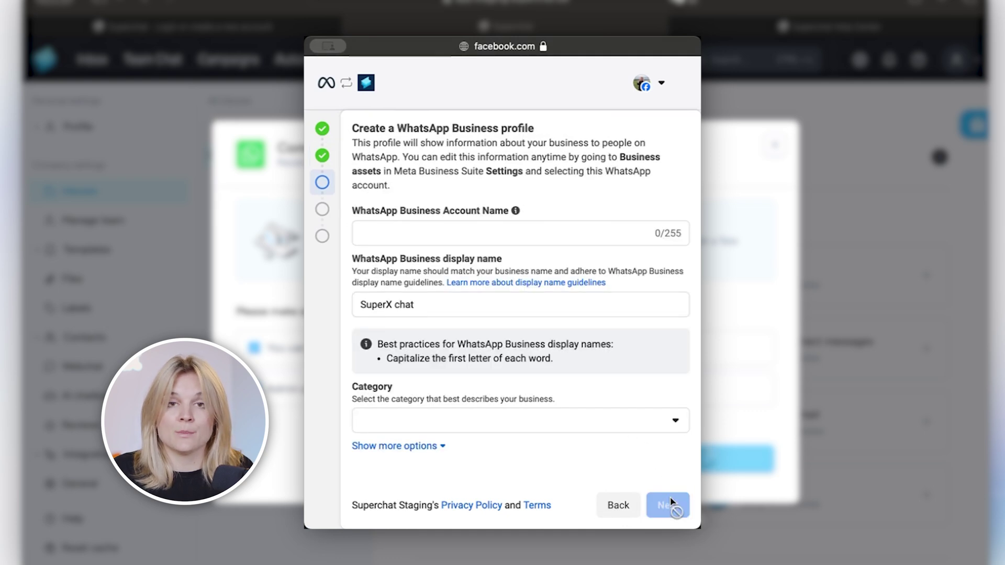
click(594, 238)
text(Superchat)
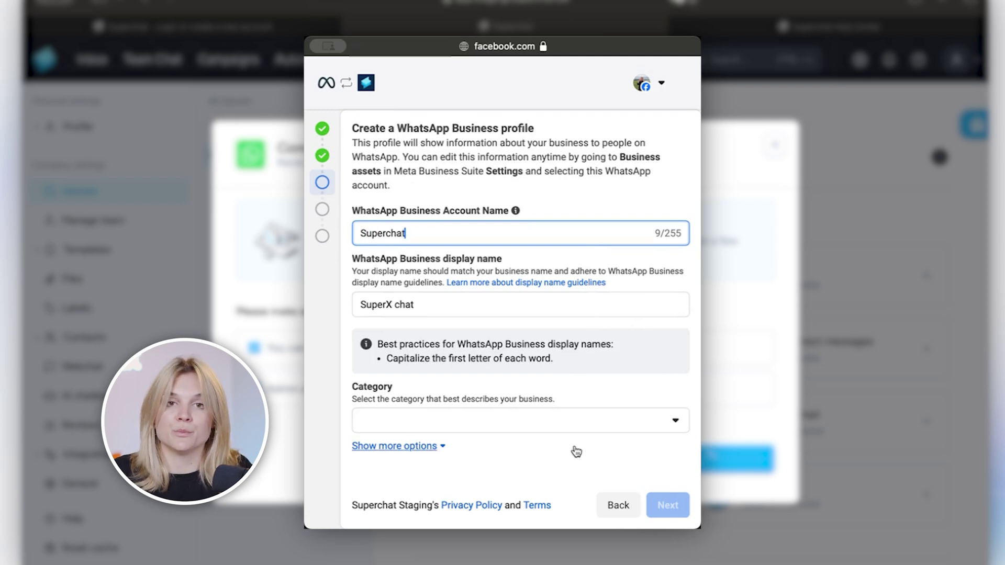
click(568, 425)
scroll(540, 382, down, 5)
scroll(540, 382, up, 5)
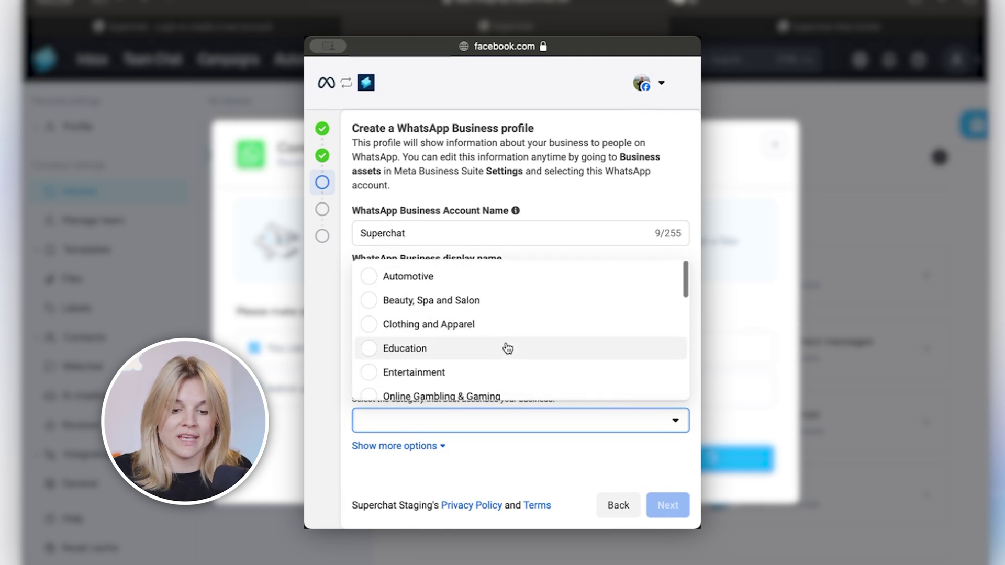
click(498, 352)
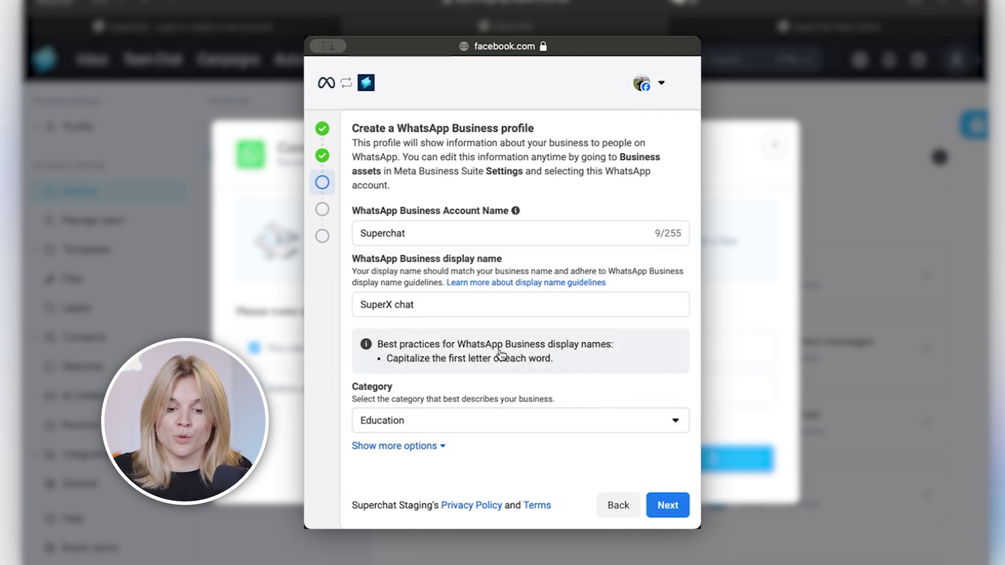
click(429, 445)
scroll(466, 402, down, 3)
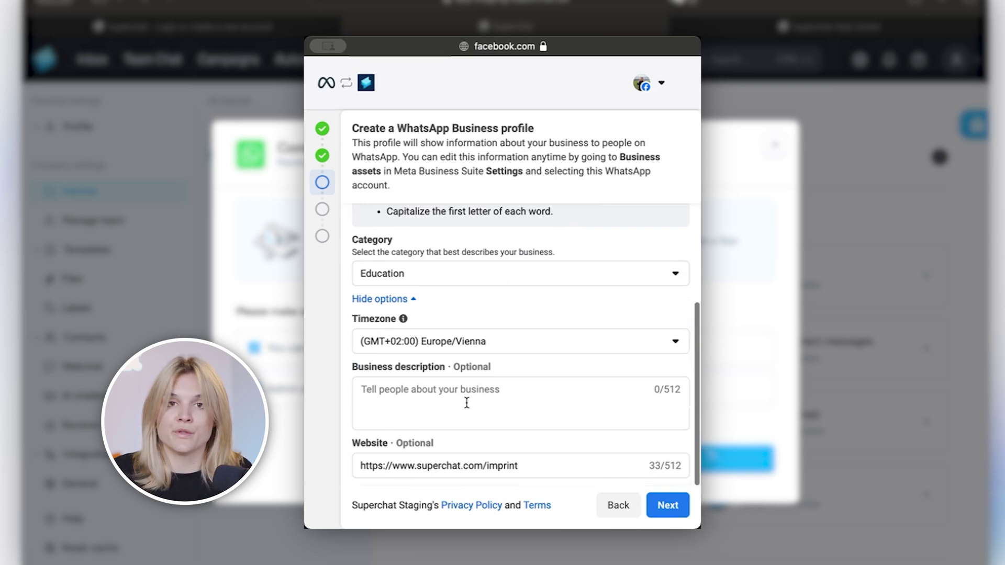
click(654, 511)
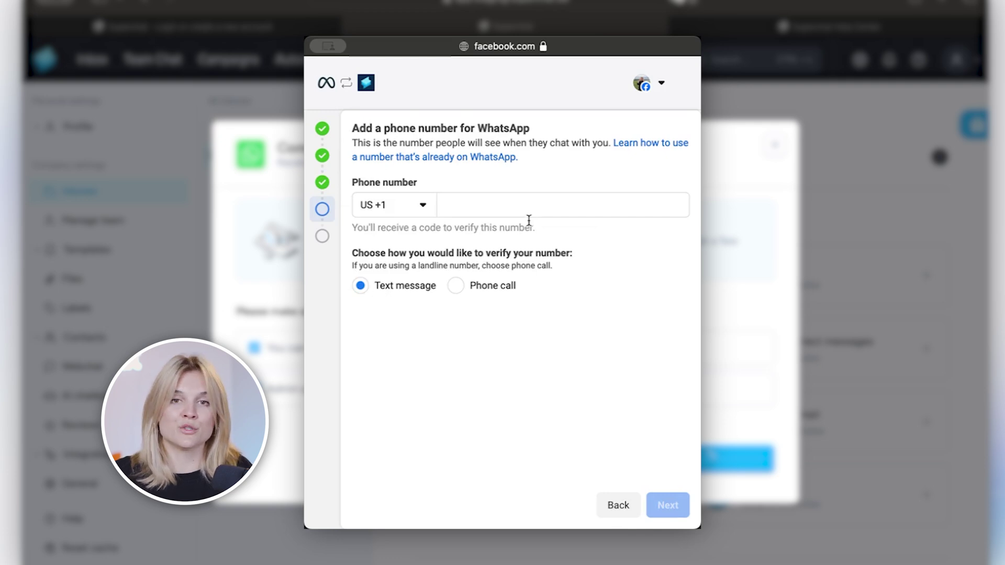
Add the German (DE +49) phone number with phone-call verification and enter the six-digit code
click(406, 208)
text(de)
click(435, 308)
click(455, 286)
click(470, 214)
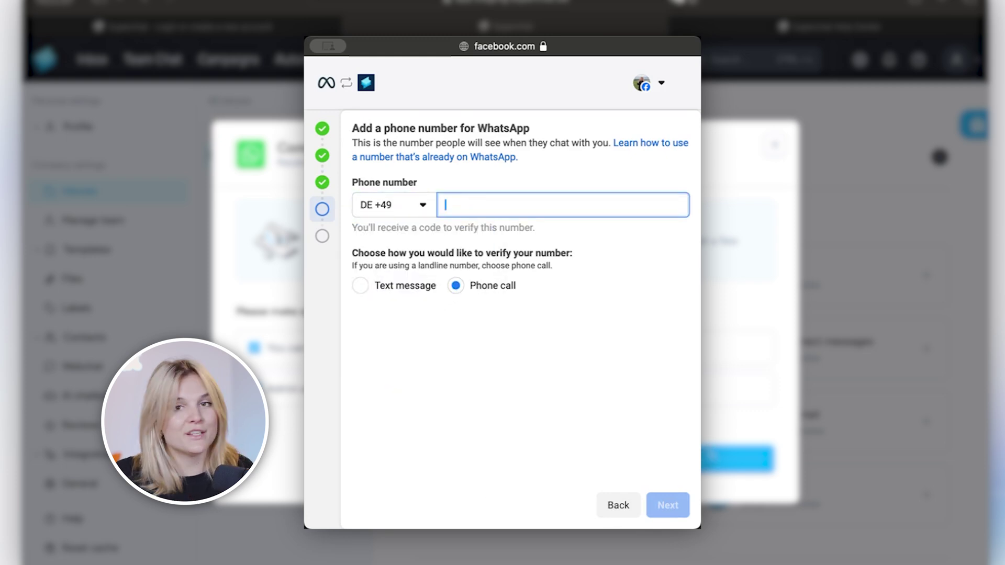
key(super+v)
click(668, 505)
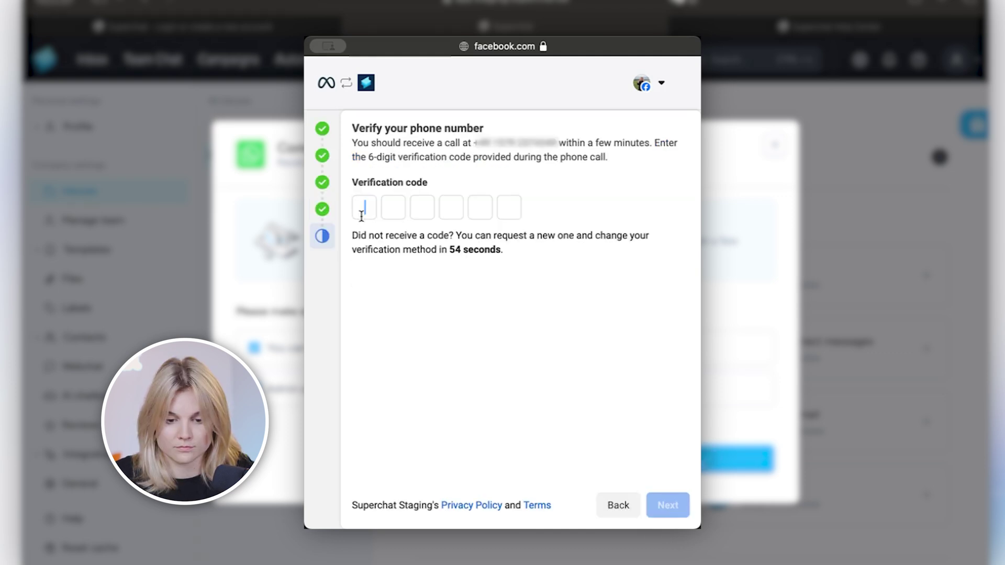
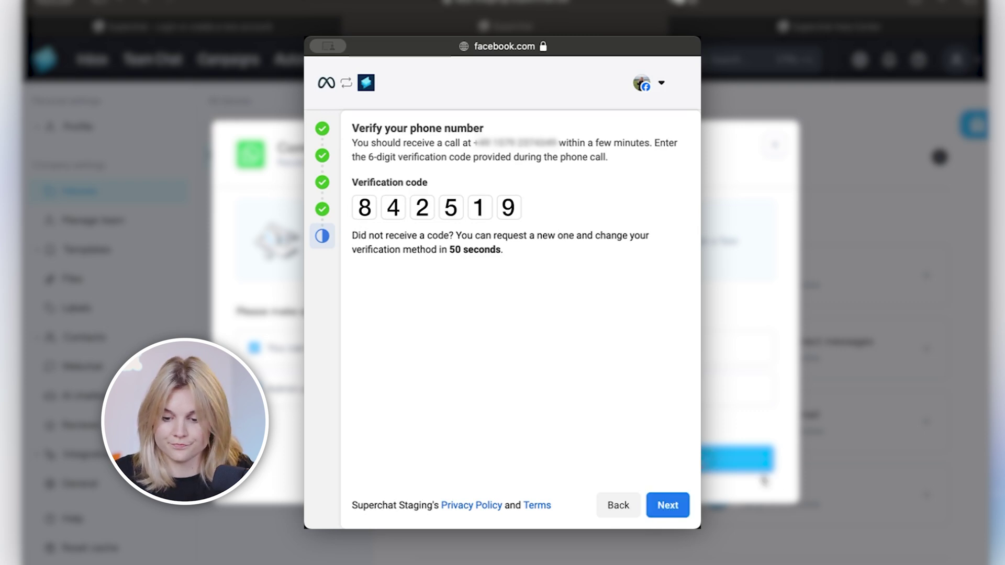
Submit the verification code, approve the WhatsApp permissions, and finish the Facebook setup
click(668, 505)
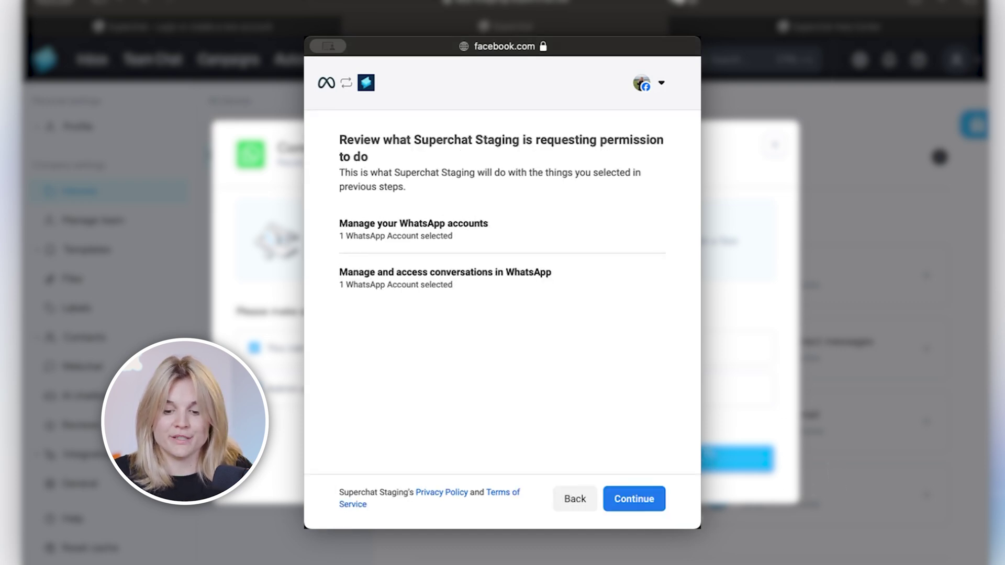
click(634, 499)
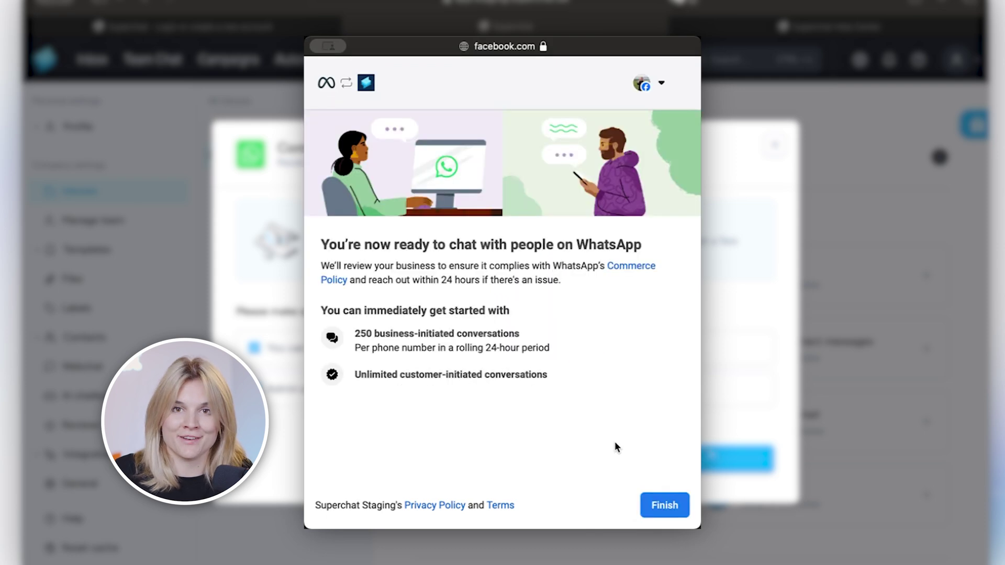
click(665, 506)
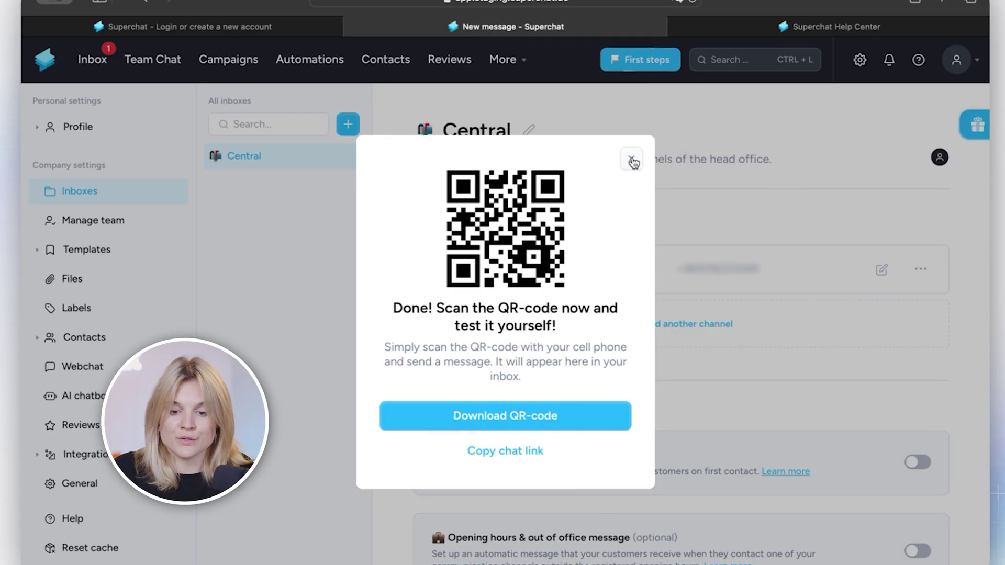
Close the test QR-code window and go to the inbox with the 'Hello' conversation
click(632, 159)
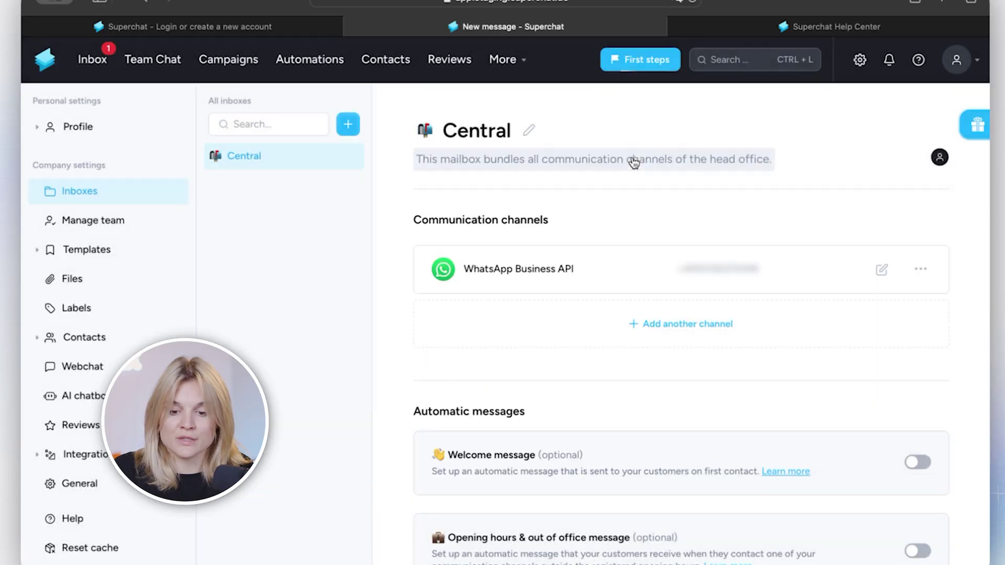
click(92, 60)
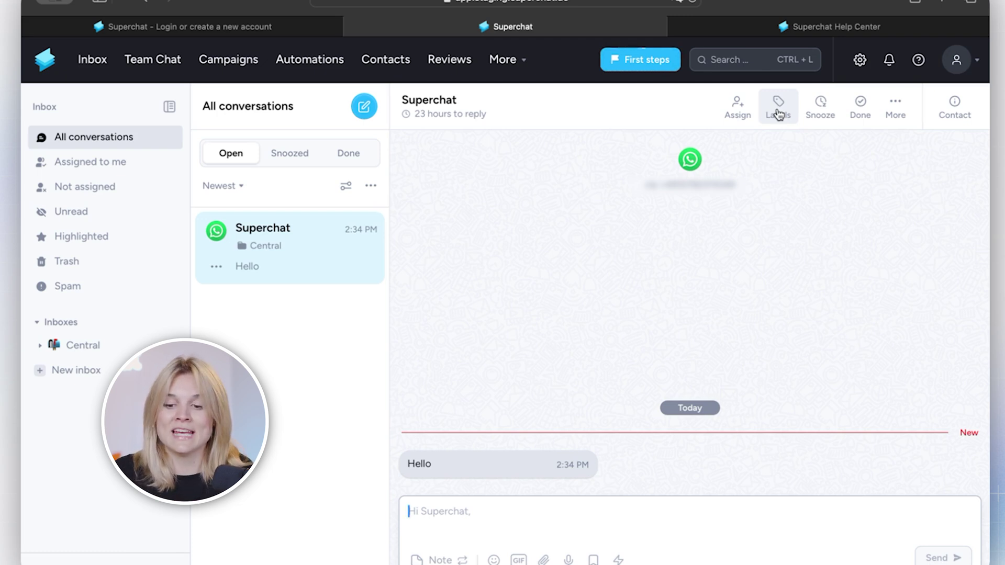
Bring up the Superchat Help Center tab, scrolled to its most important articles
click(925, 64)
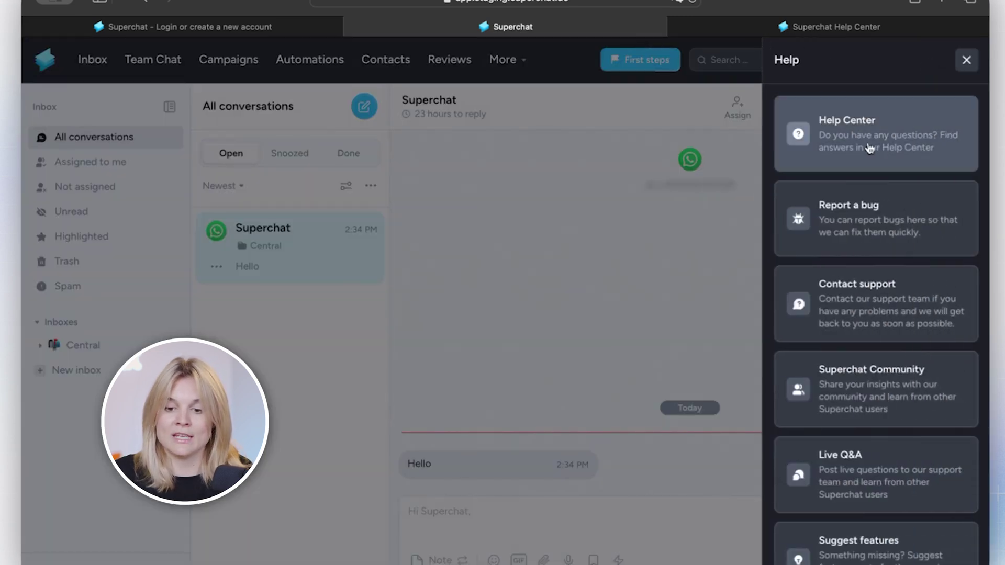
click(730, 247)
click(816, 27)
scroll(509, 281, up, 3)
scroll(509, 281, up, 5)
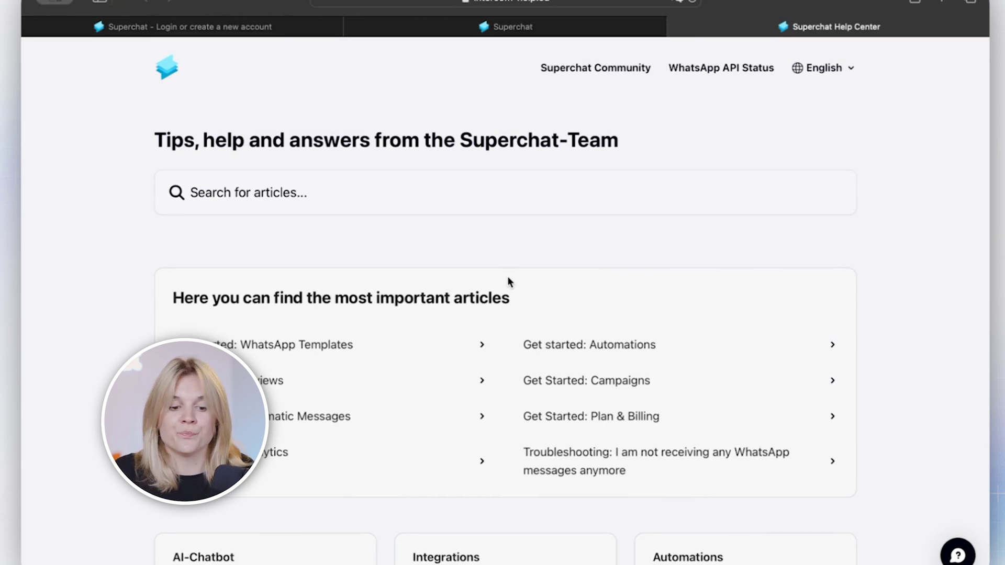
Browse the Help Center page, then return to the Superchat inbox tab with Ctrl+Shift+Tab
scroll(510, 282, down, 8)
scroll(510, 283, up, 8)
key(ctrl+shift+Tab)
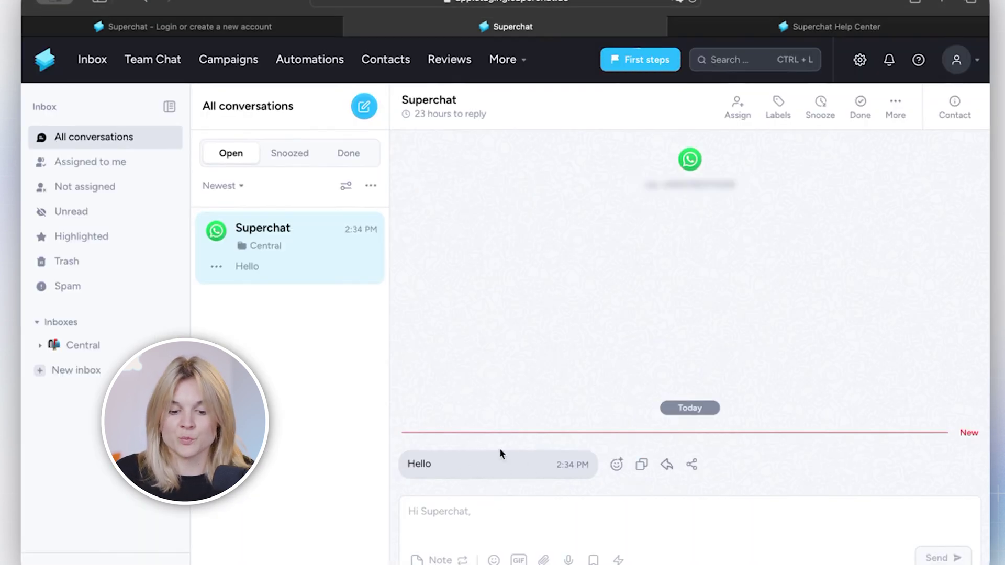
Focus the reply box, then go to the Central inbox settings with its WhatsApp channel
click(504, 513)
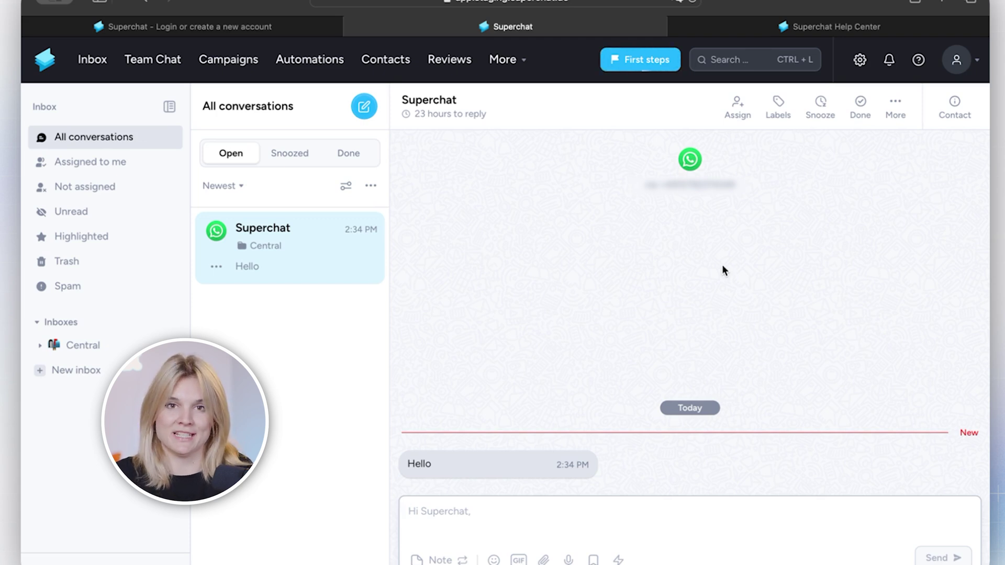
click(860, 60)
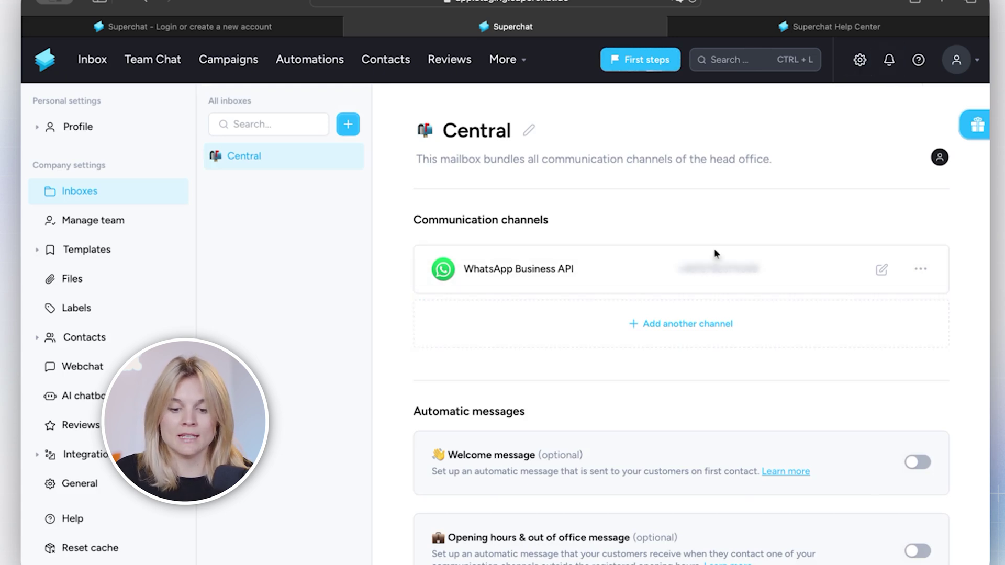
click(648, 266)
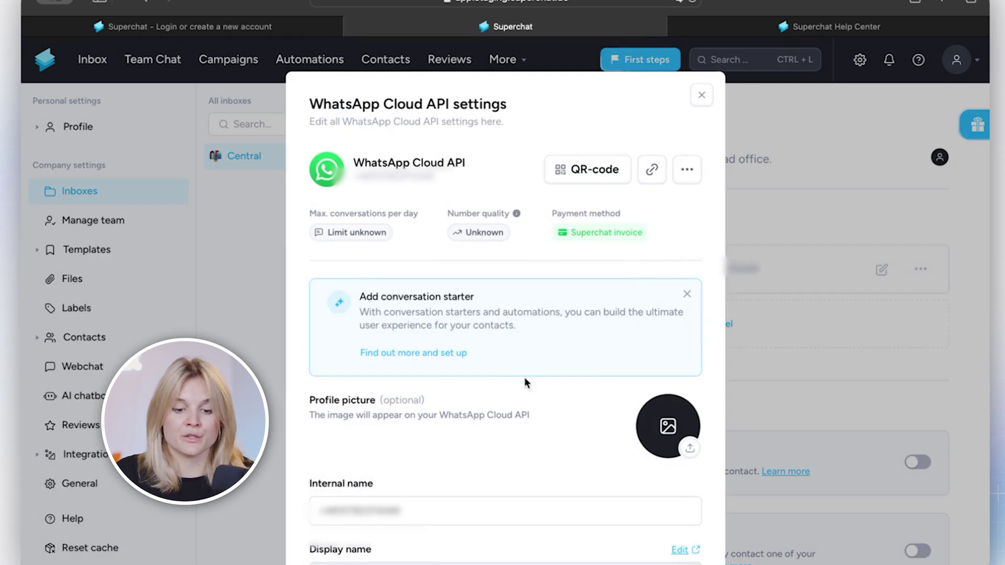
scroll(523, 377, down, 3)
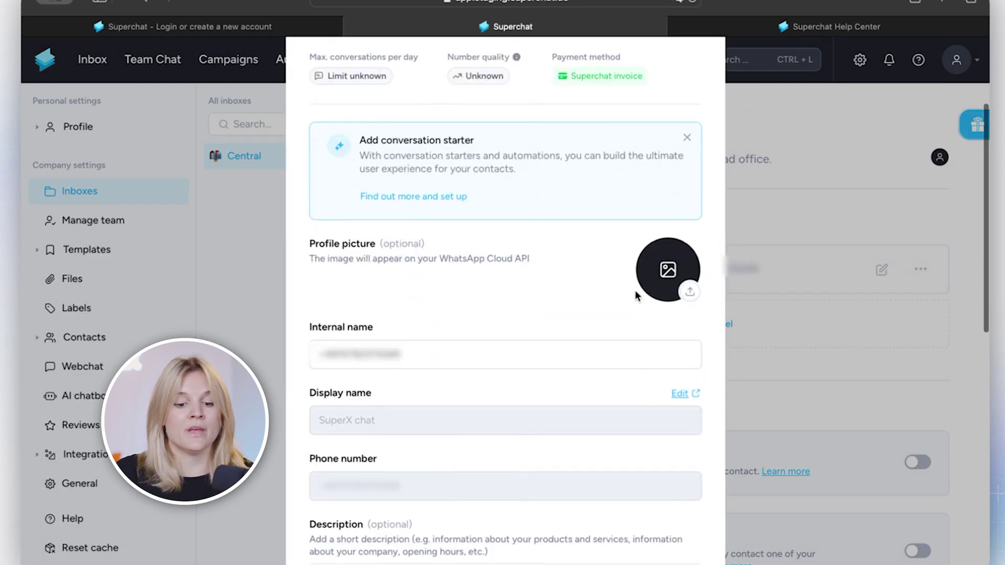
scroll(574, 399, down, 2)
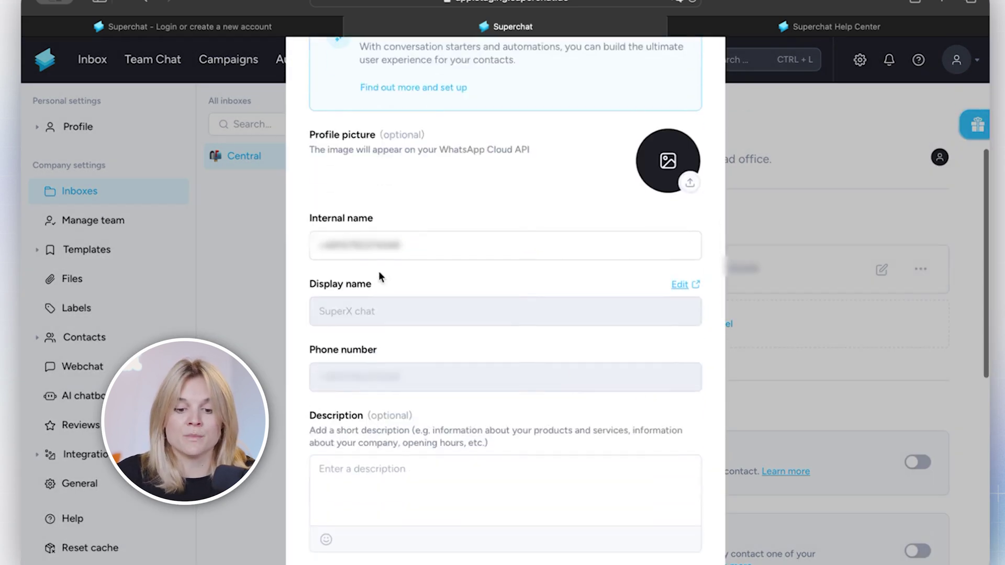
scroll(399, 266, down, 4)
scroll(407, 379, down, 4)
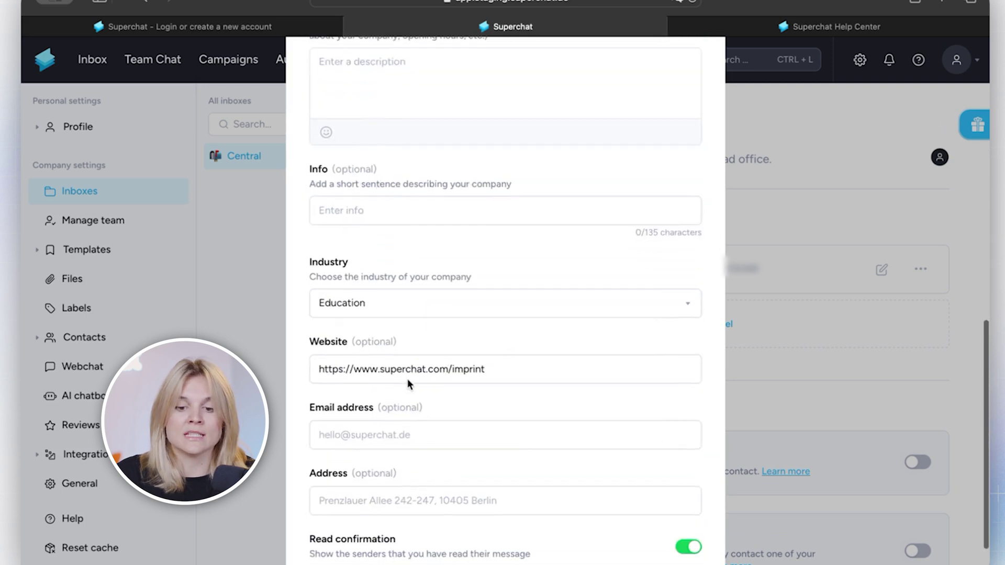
scroll(408, 379, down, 2)
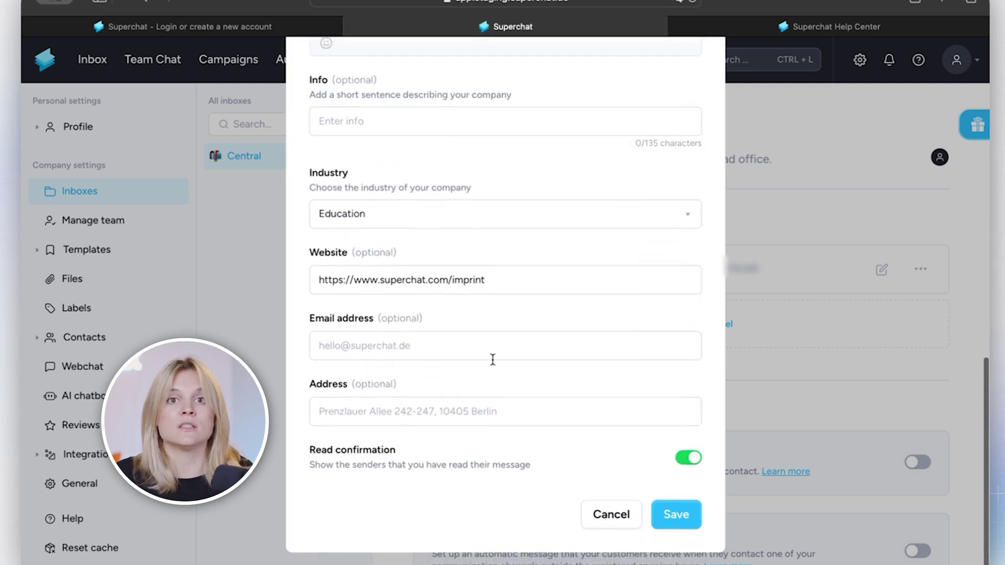
scroll(492, 359, up, 10)
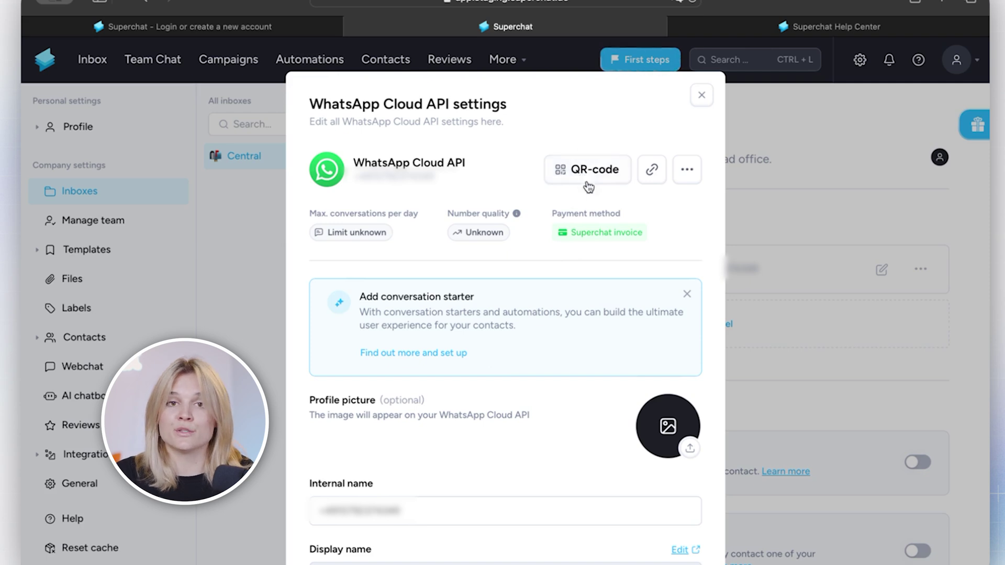
click(702, 96)
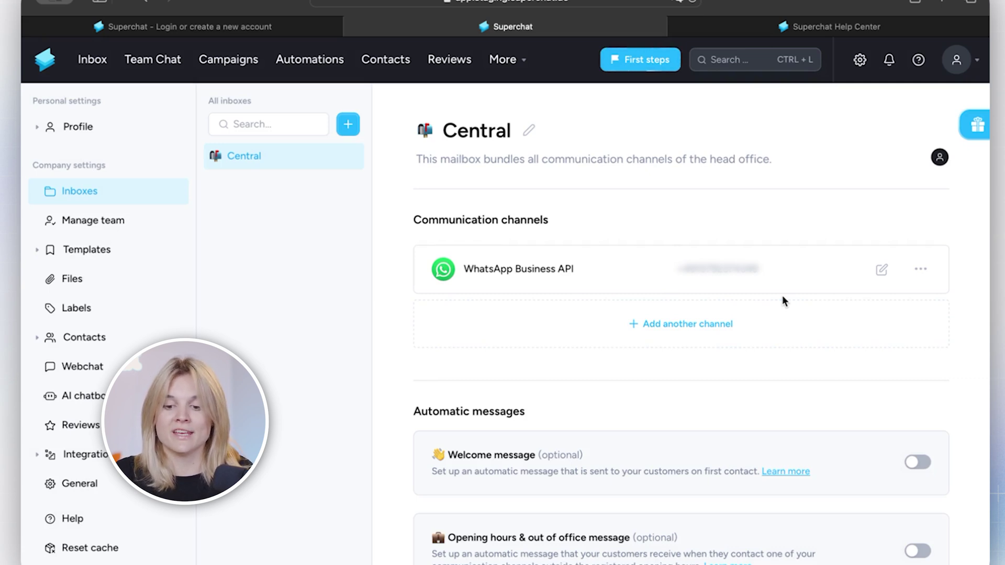
click(739, 323)
Cancel adding a communication channel and scroll down the Central inbox settings page
click(811, 149)
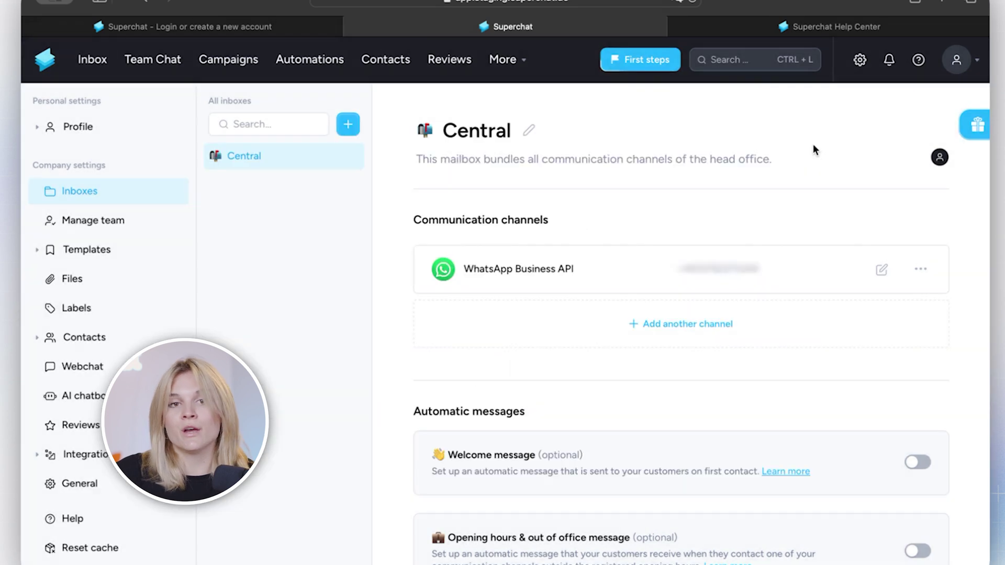
scroll(658, 328, down, 4)
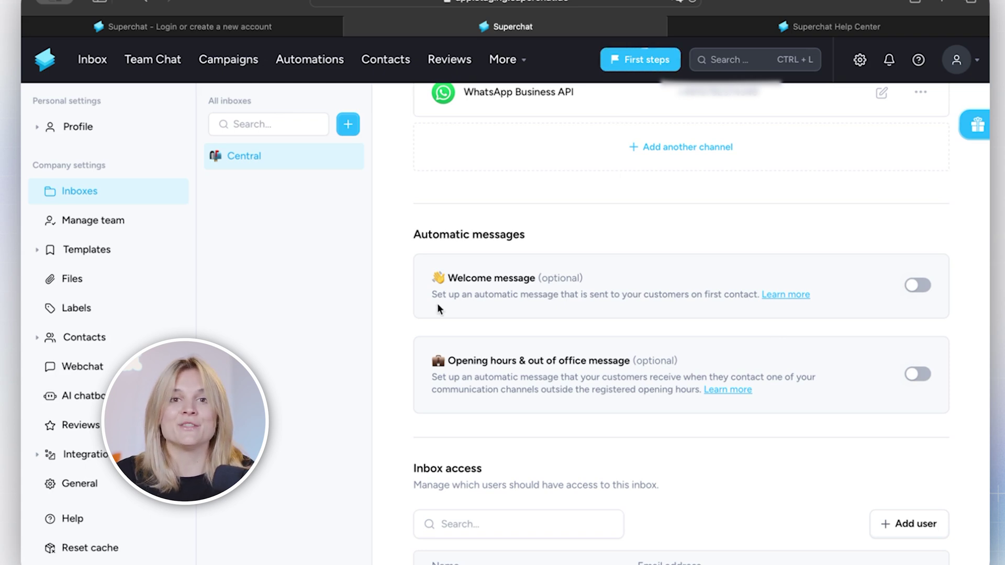
click(143, 222)
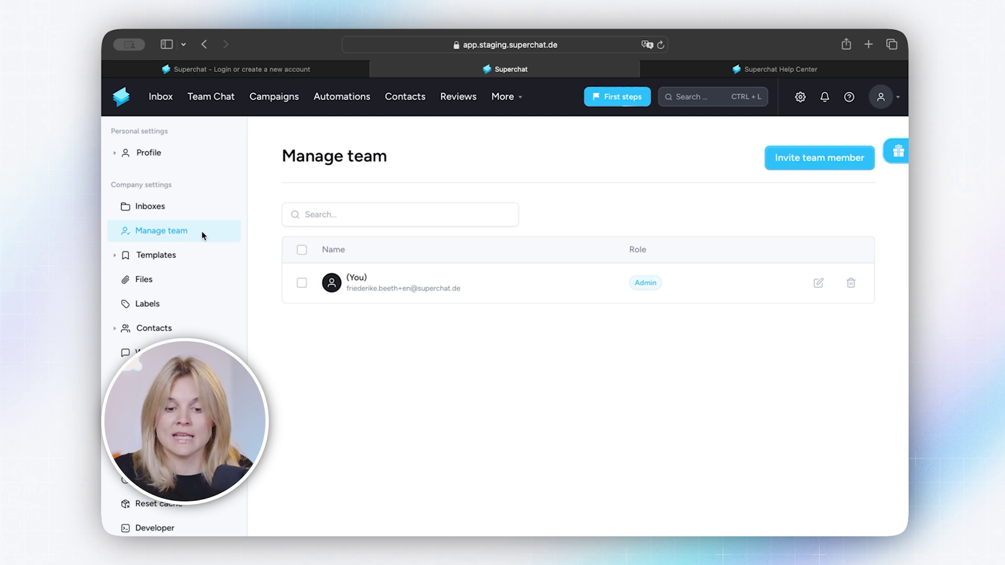
click(805, 163)
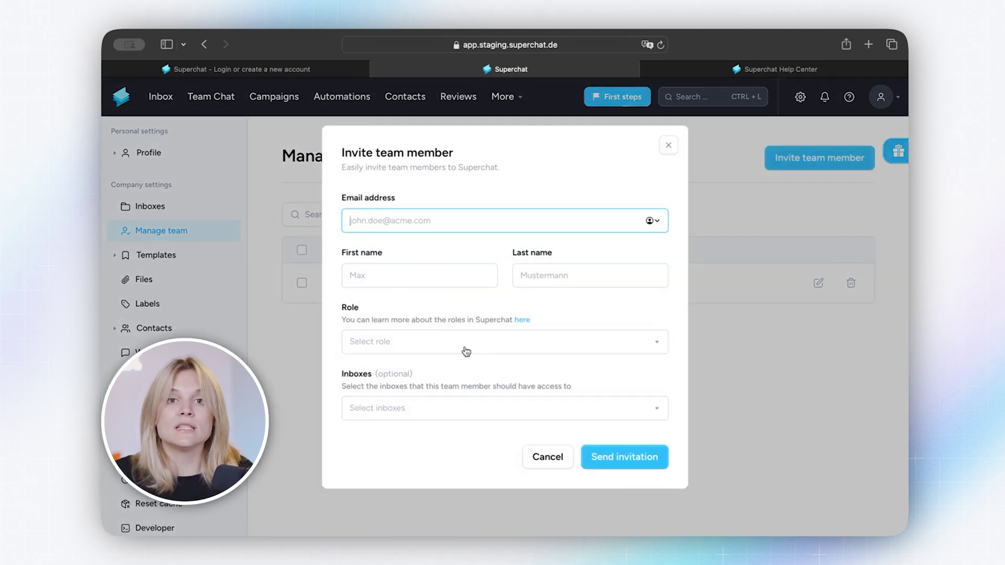
click(485, 349)
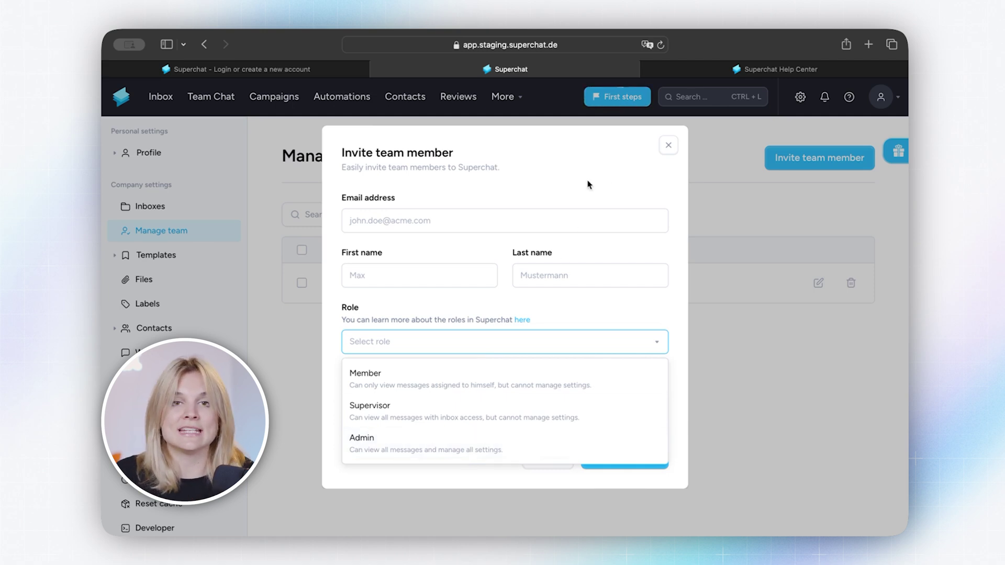
key(Escape)
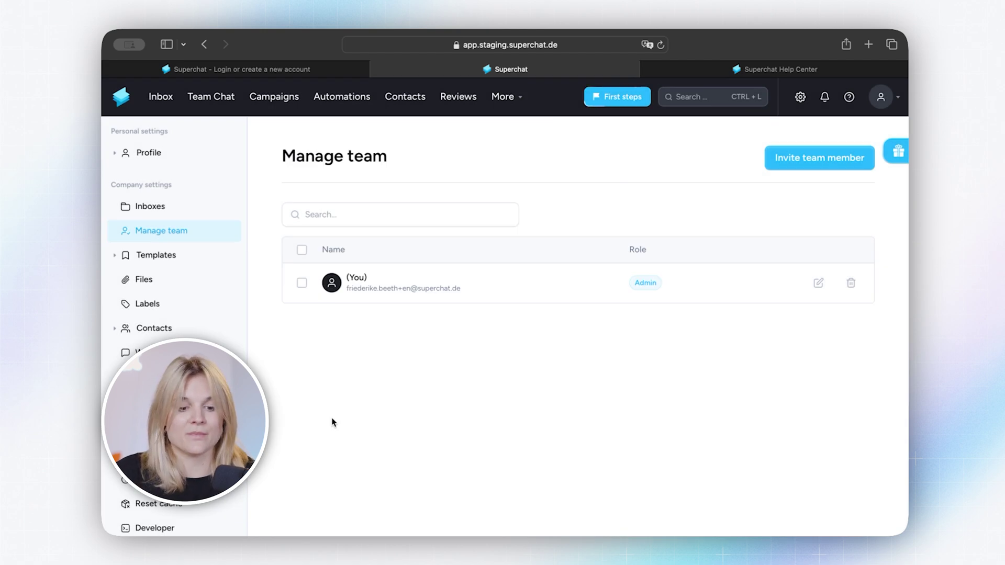
Go to Templates > WhatsApp templates and start a new template from scratch
click(183, 264)
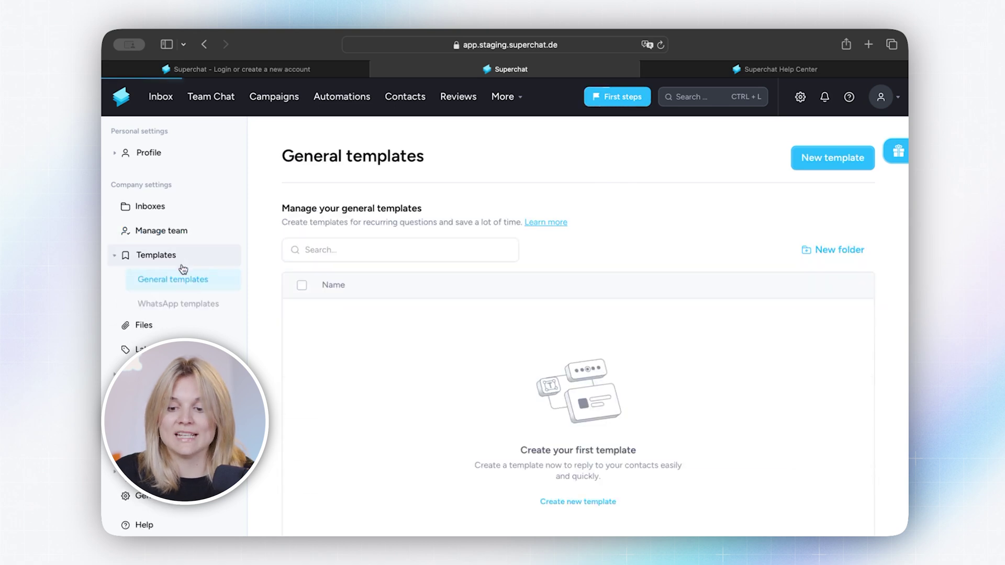
click(190, 306)
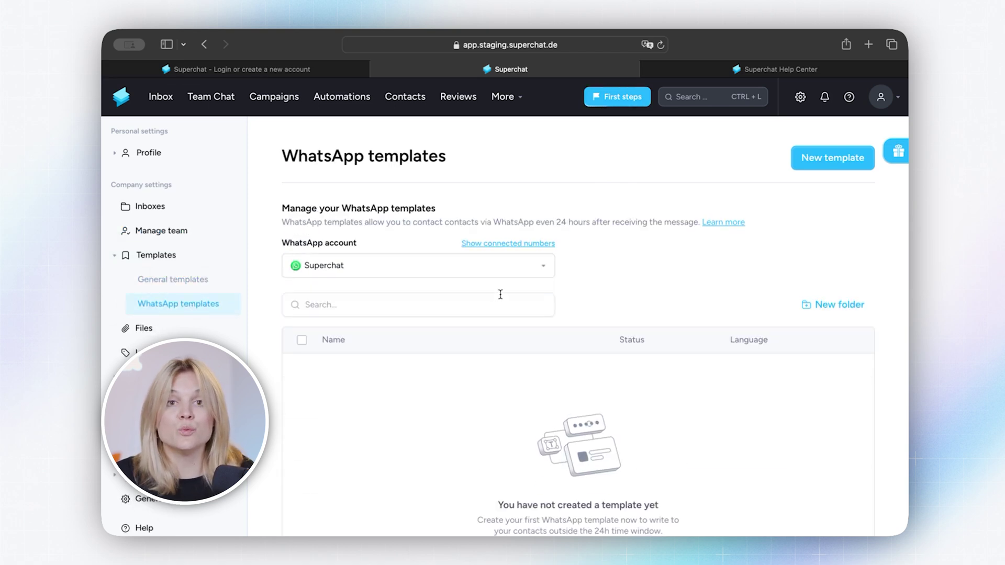
click(846, 157)
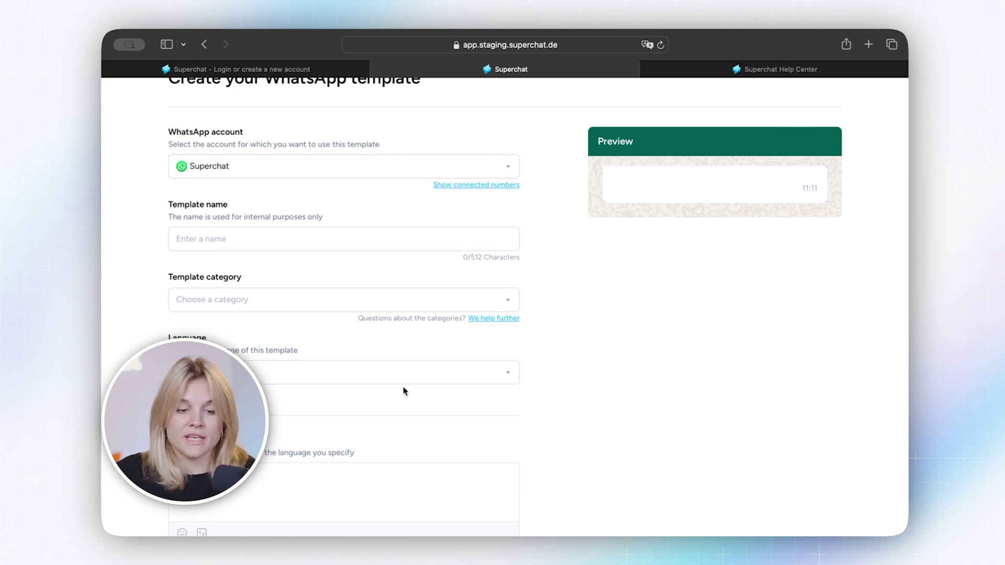
Insert a Wildcard variable into the template's Message box from the variable list
scroll(412, 386, down, 4)
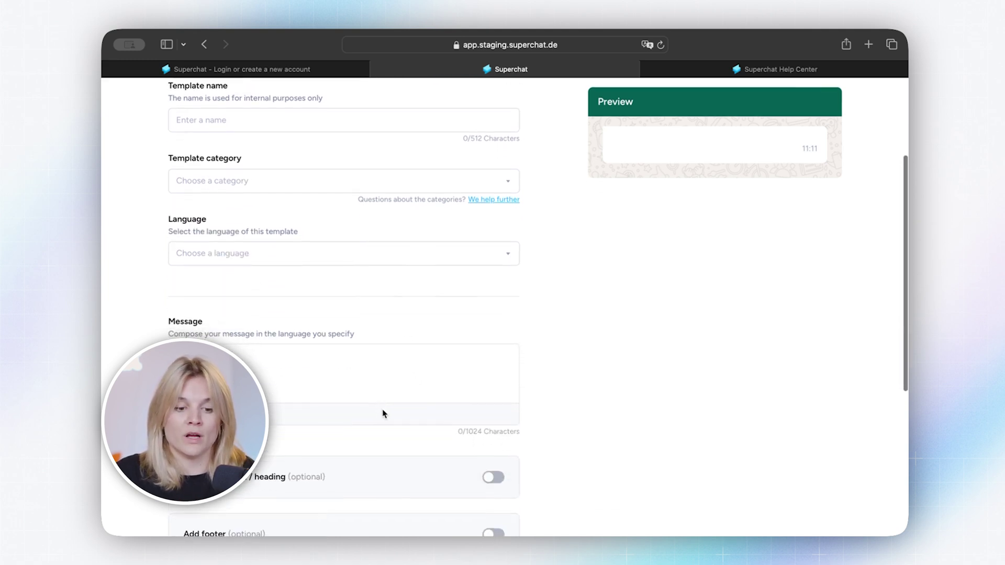
scroll(344, 366, down, 5)
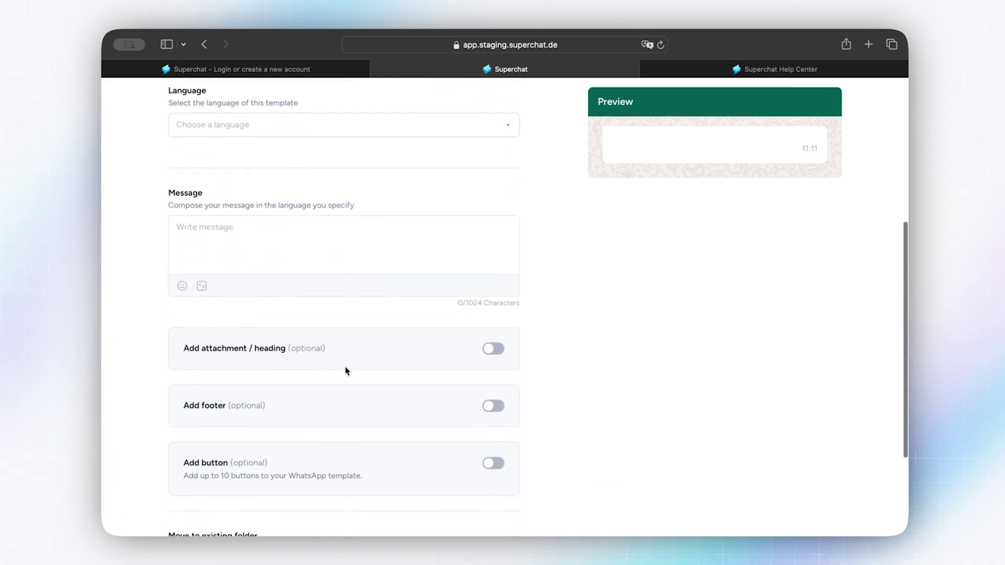
click(203, 288)
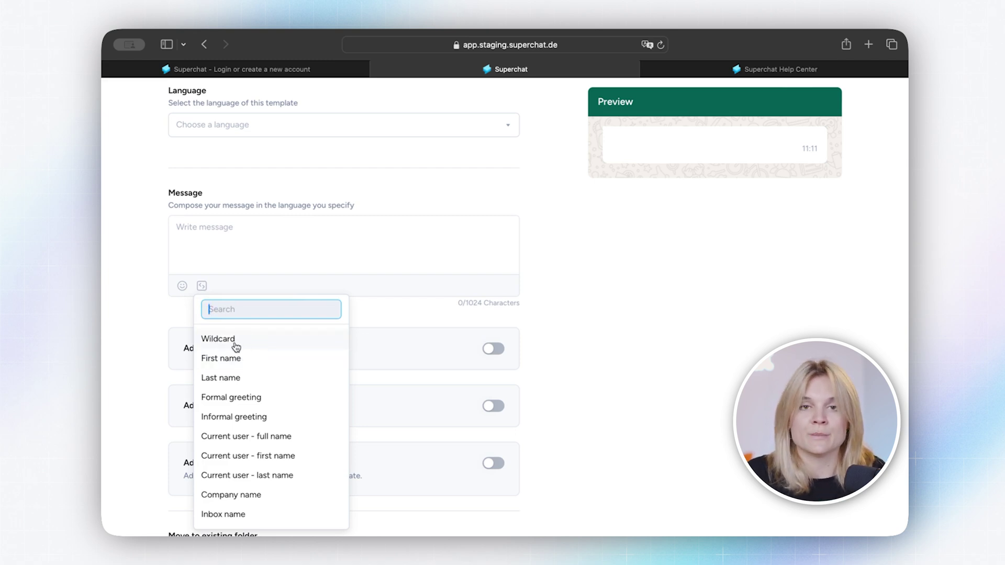
click(248, 346)
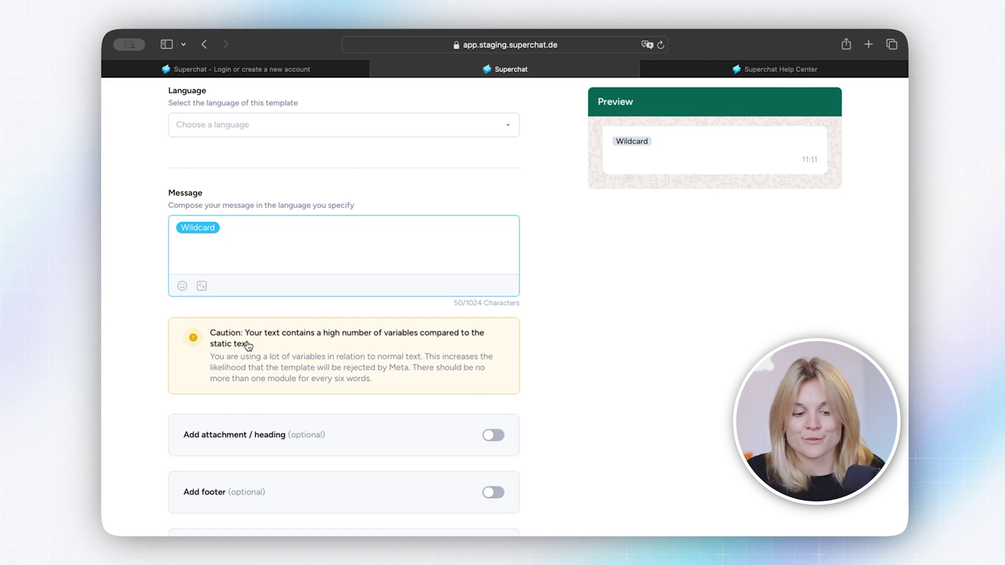
scroll(246, 190, down, 2)
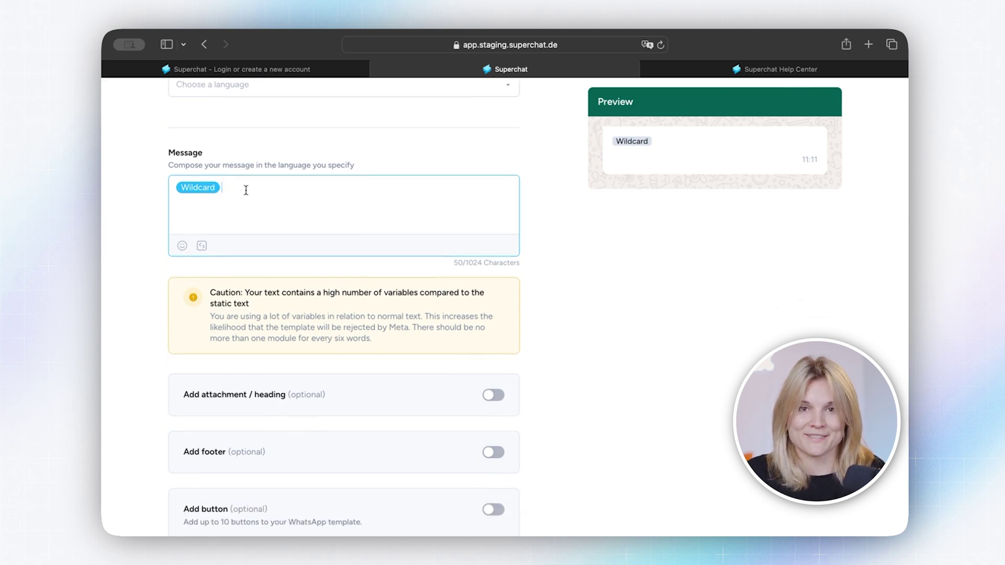
scroll(236, 322, down, 4)
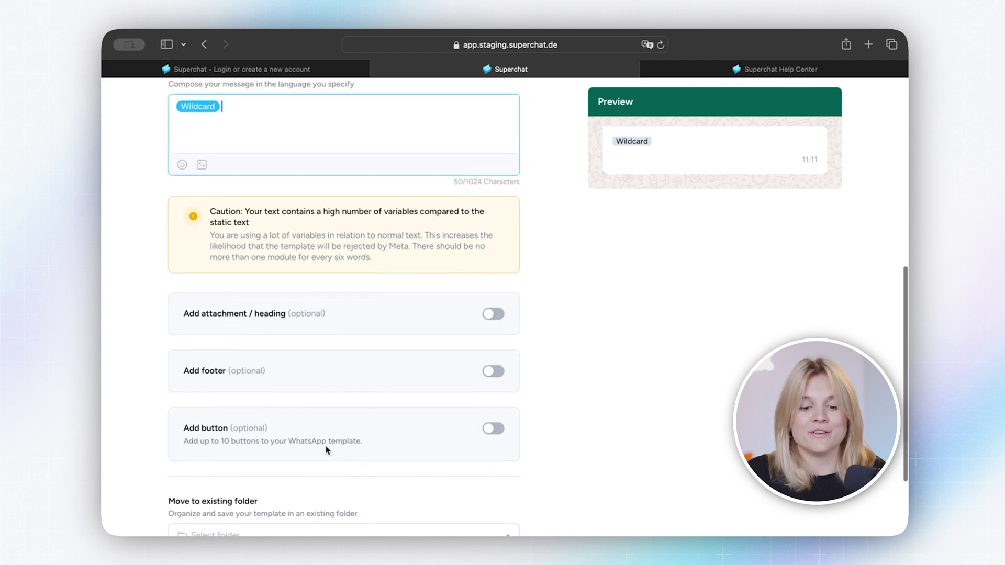
Toggle the Add button option on the template and scroll back up through the form
click(493, 428)
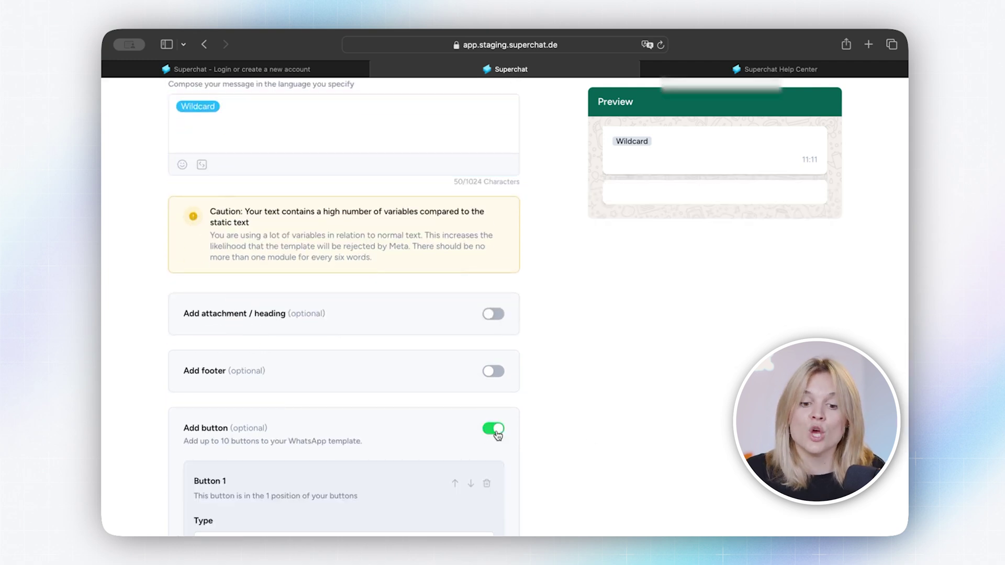
scroll(495, 429, down, 5)
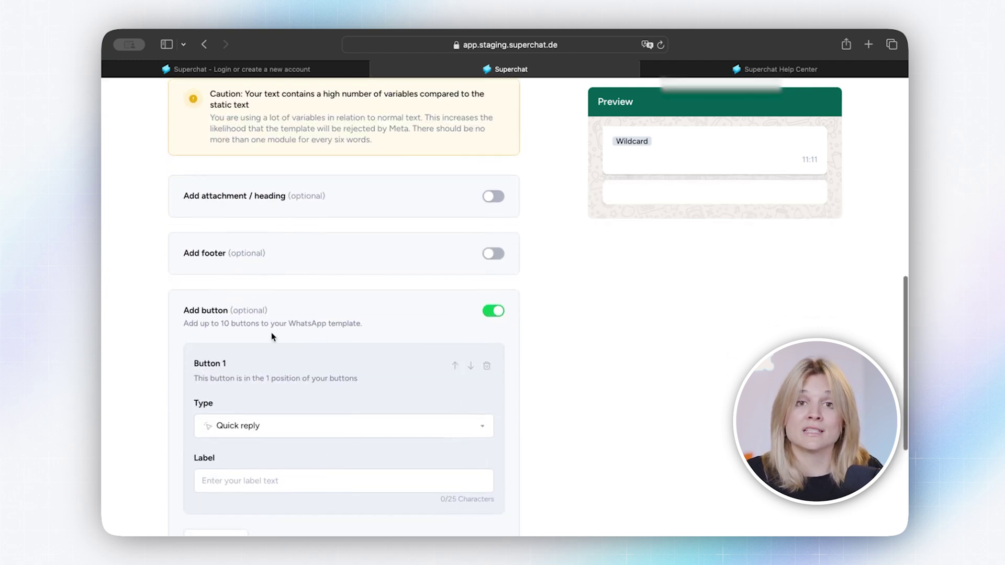
scroll(314, 400, up, 1)
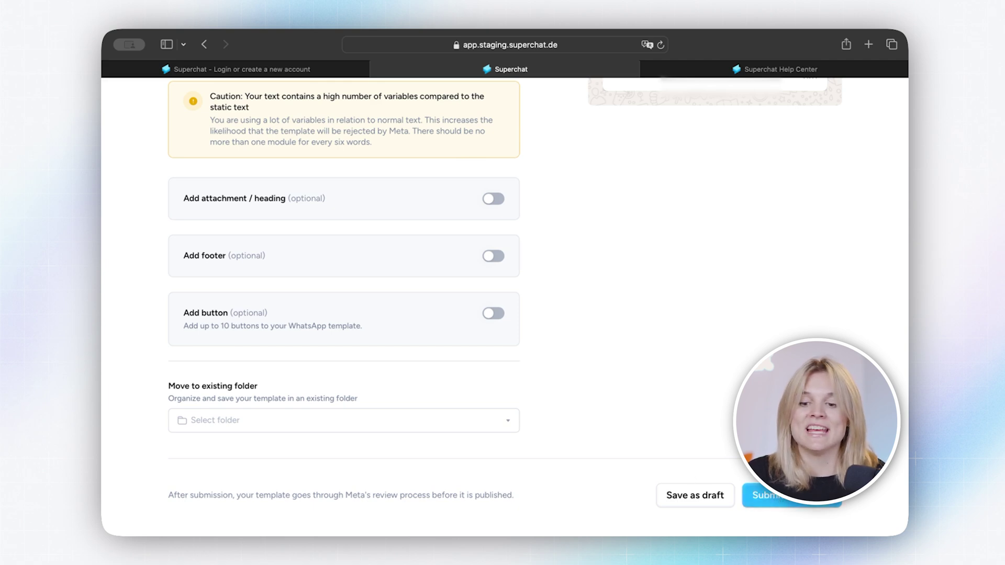
scroll(539, 298, up, 15)
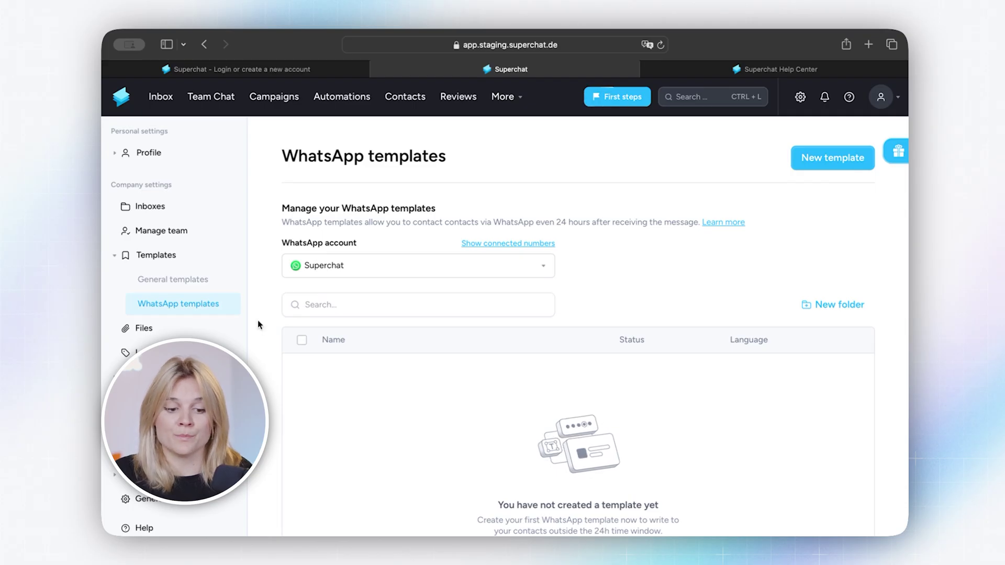
Go to Campaigns, open and close the new campaign wizard, then open Opt-in methods
click(293, 105)
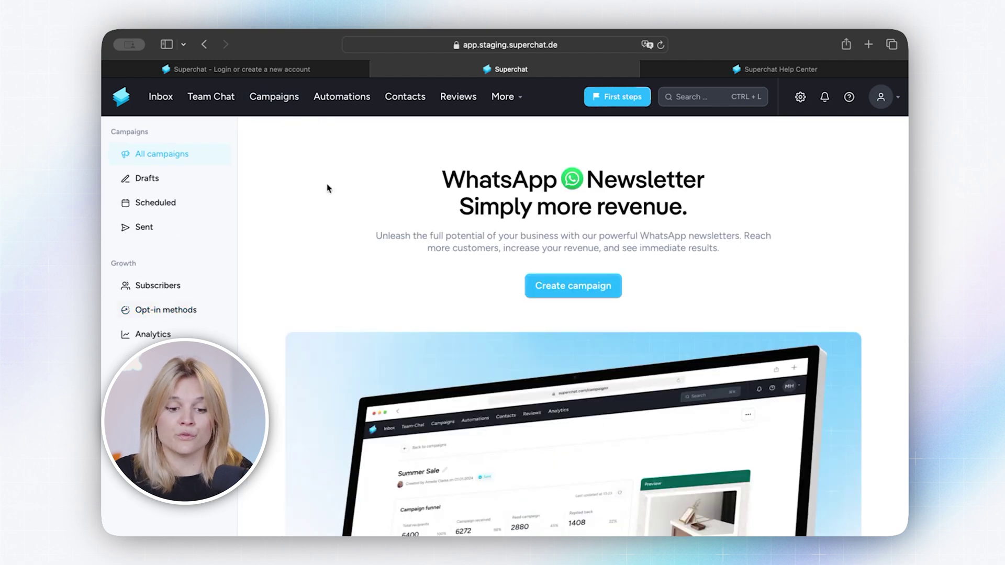
click(606, 288)
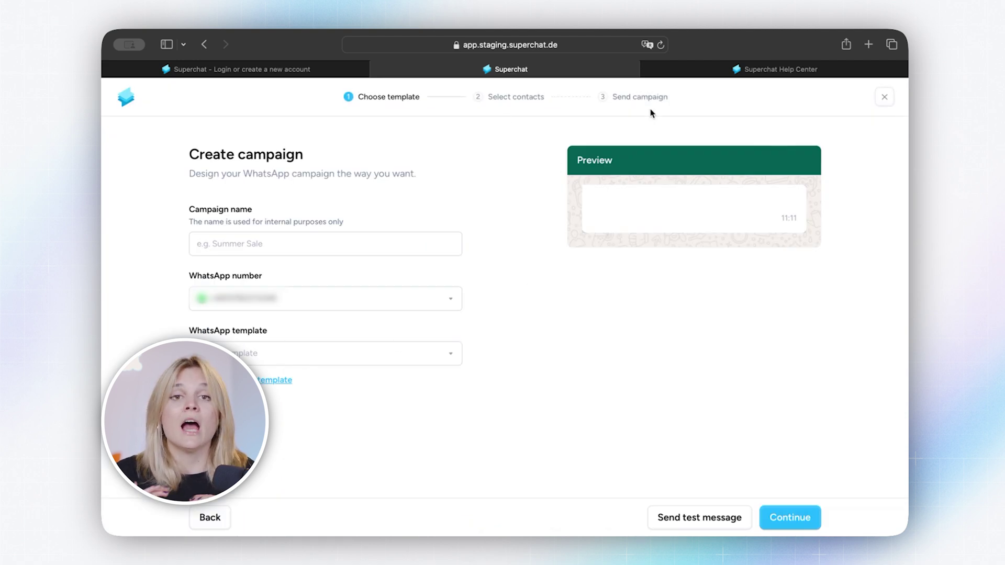
click(885, 97)
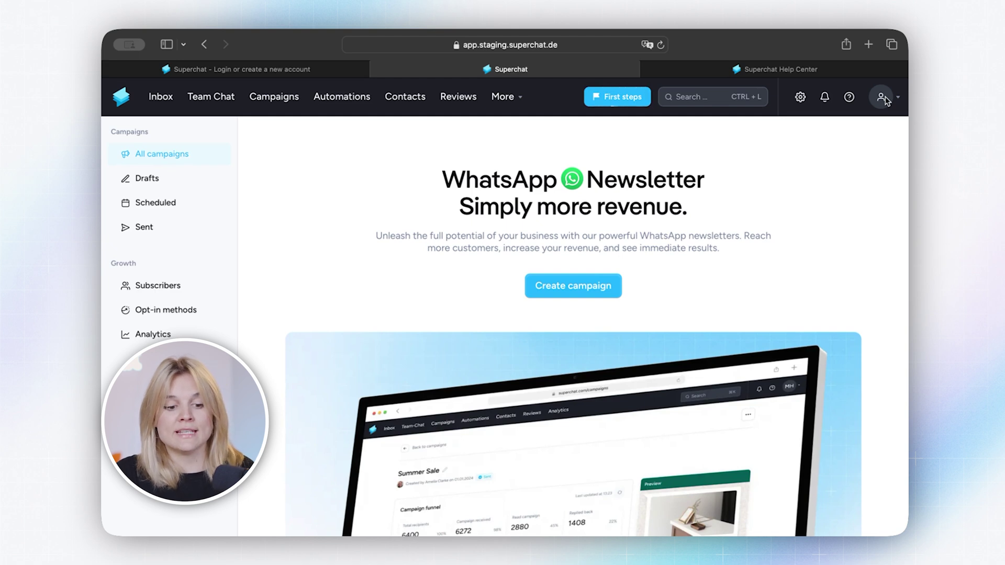
click(881, 97)
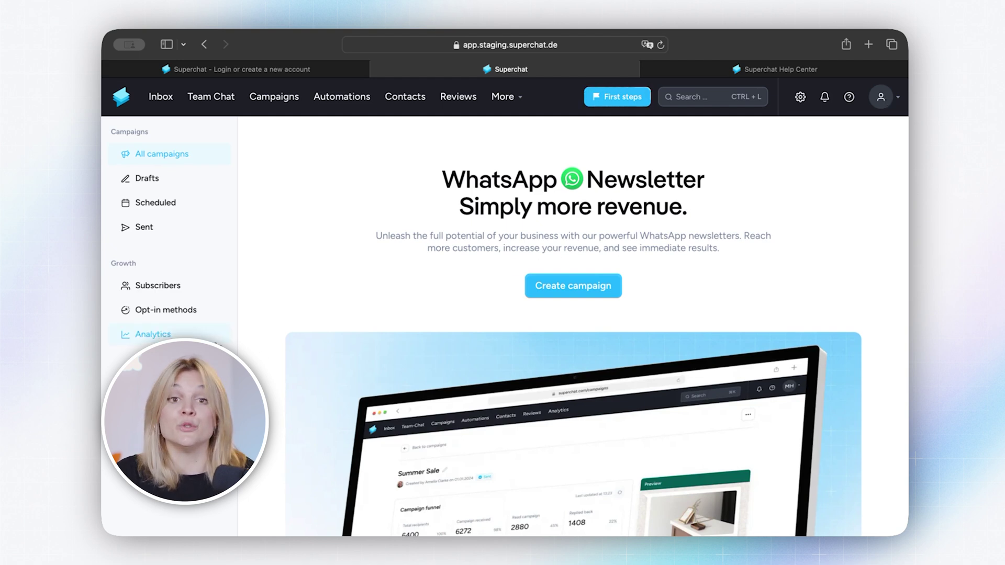
click(186, 309)
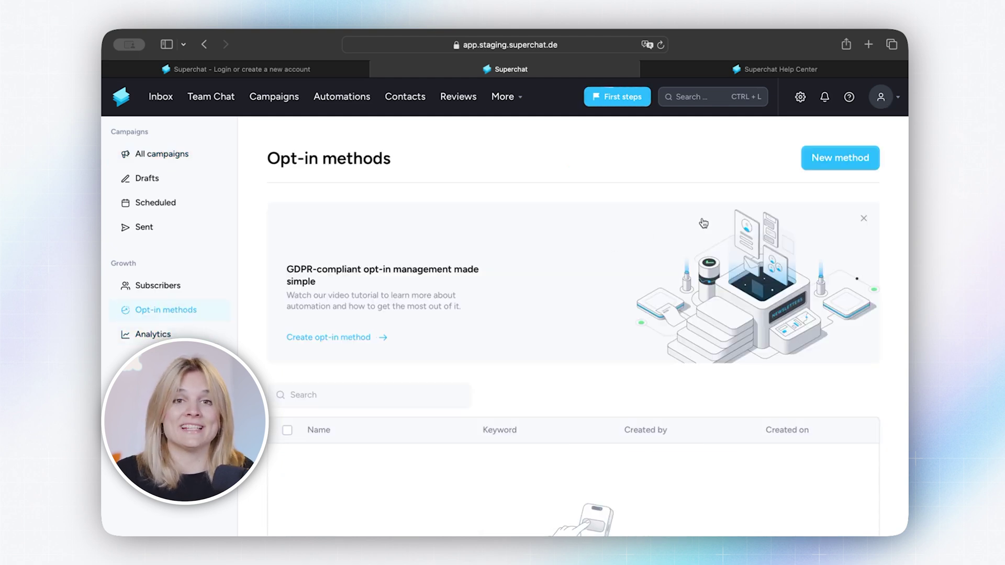
Create a new opt-in method with name 'Test' and opt-in keyword 'Subscribe'
click(841, 157)
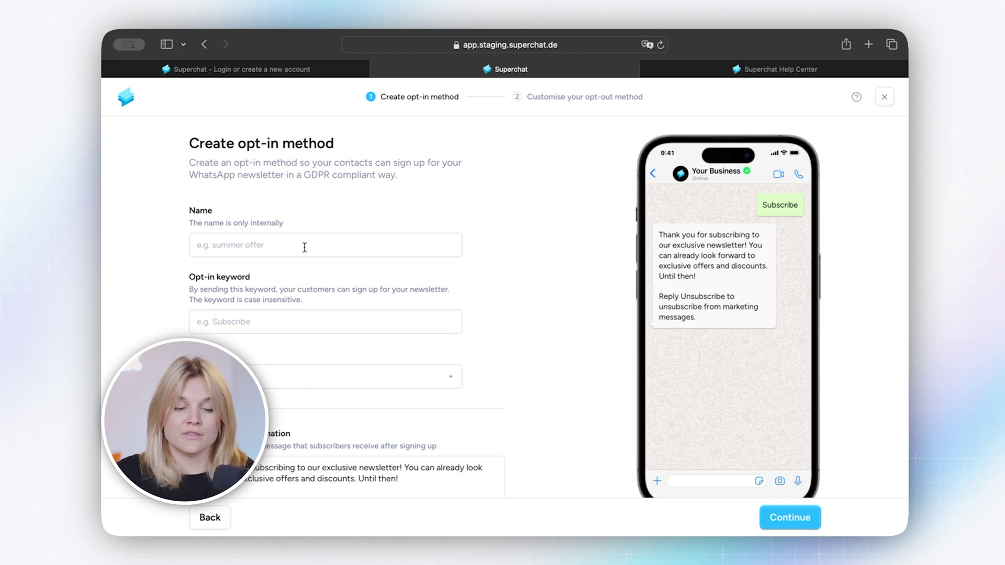
click(273, 243)
text(Test)
click(259, 326)
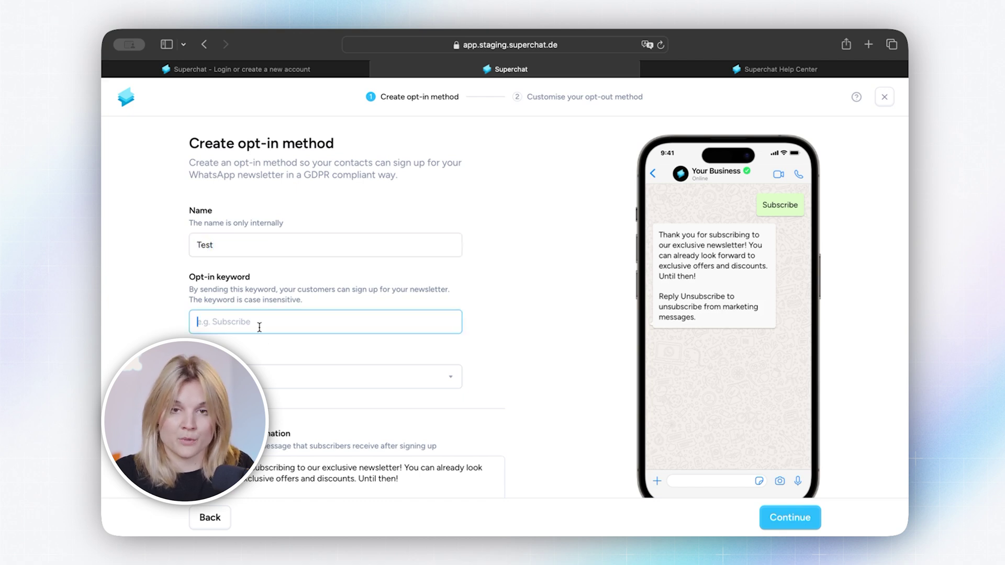
text(Subscribe)
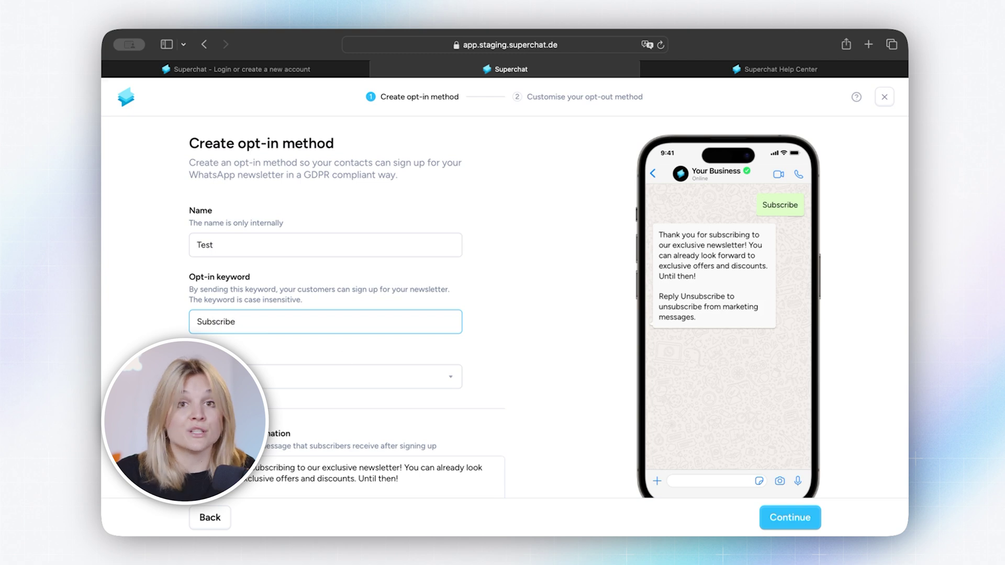
scroll(505, 306, down, 2)
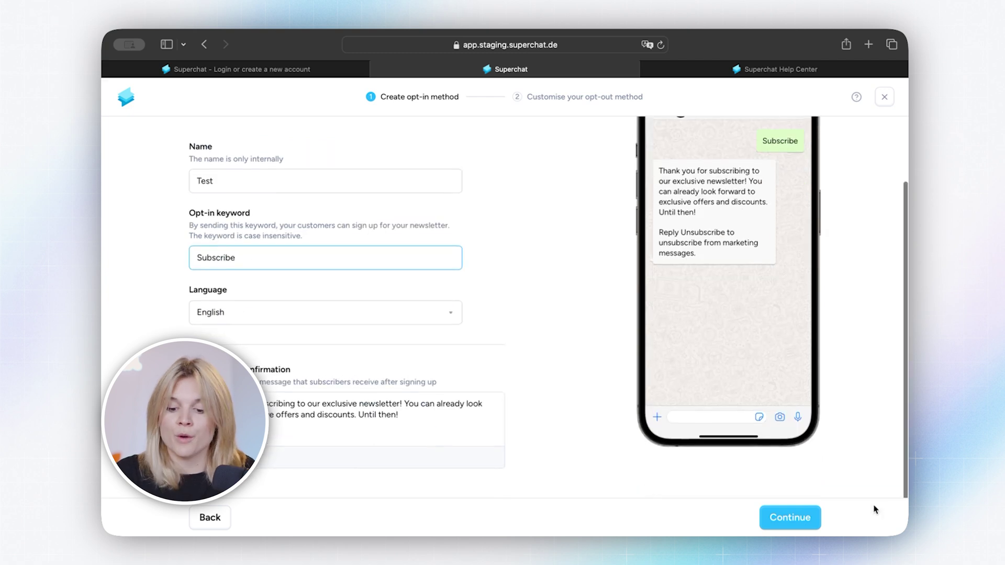
Continue past the opt-out settings and create the Test method to generate its QR code
click(789, 518)
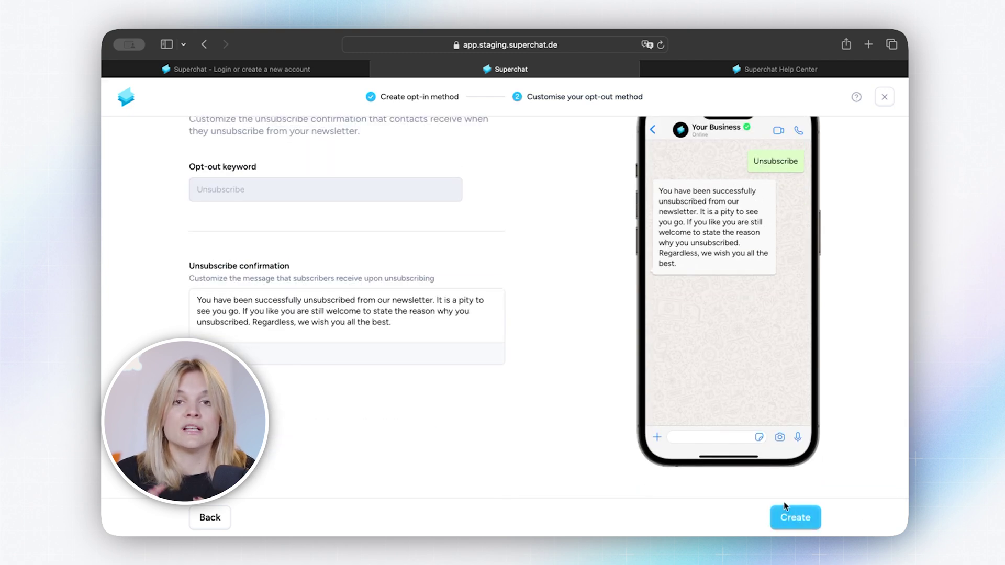
click(806, 519)
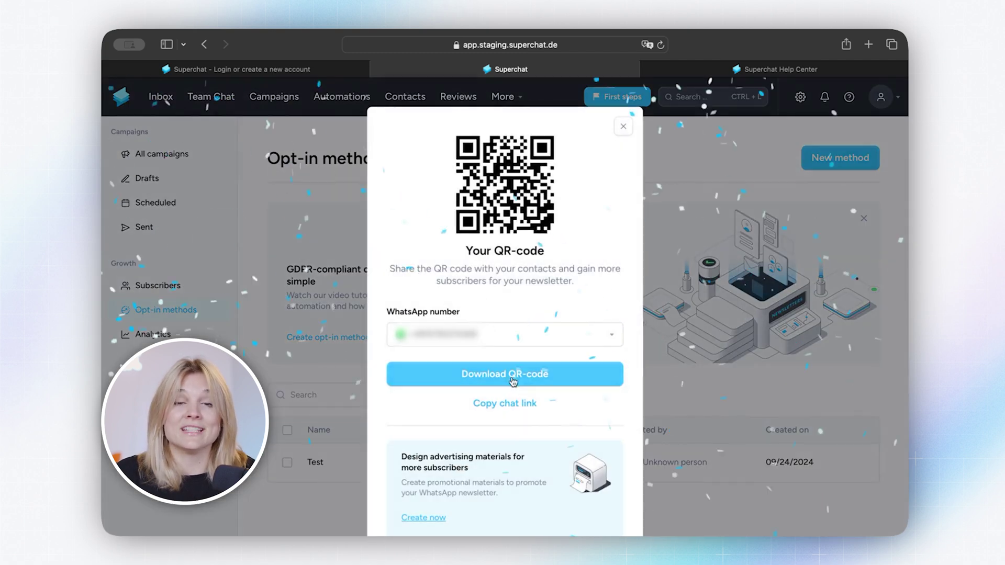